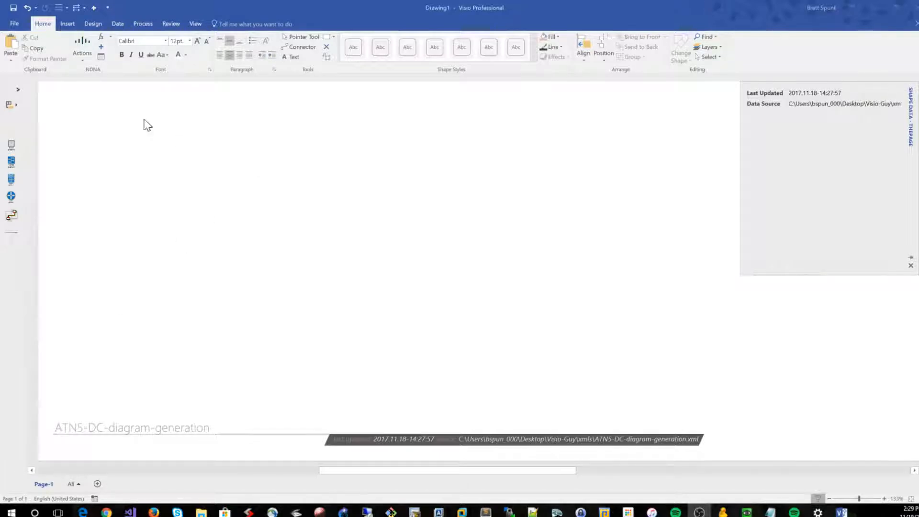
Draw an NDNA diagram from ATN5-DC-diagram-generation.xml with ca-lab-sw1 as the root device
left_click(86, 43)
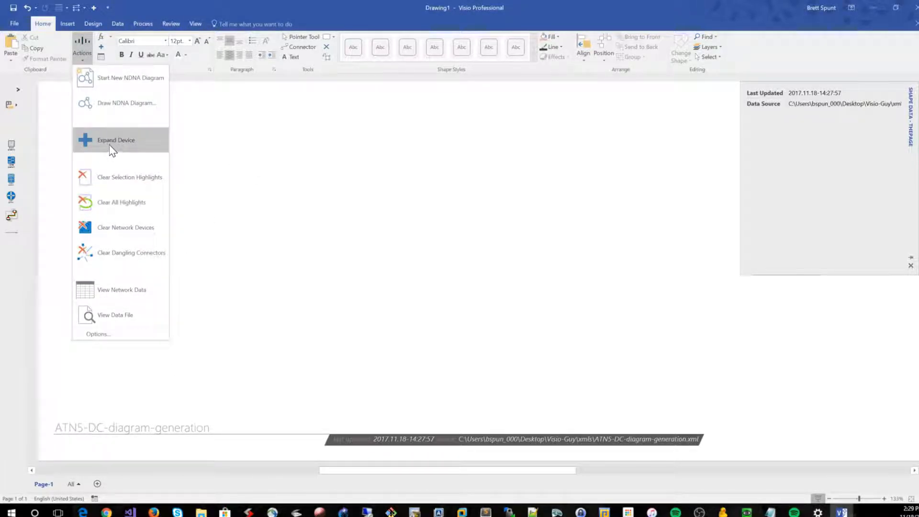
left_click(110, 104)
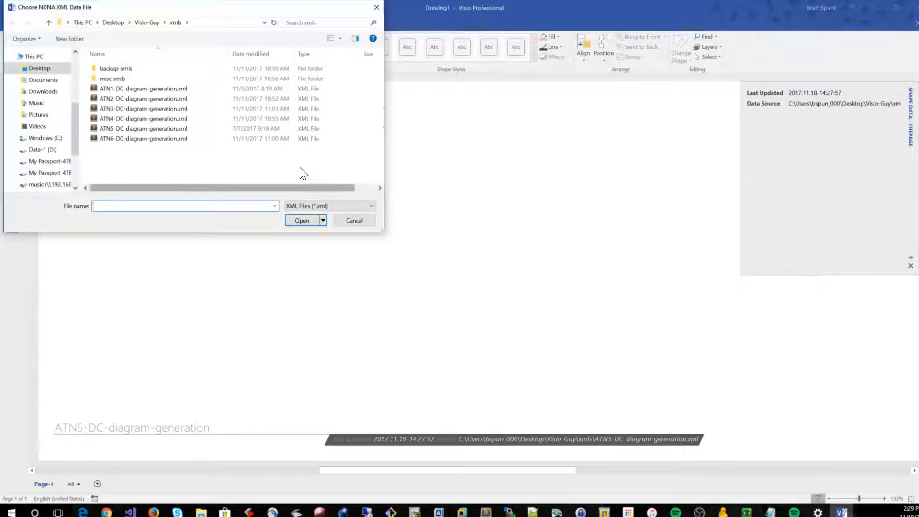
double_click(108, 129)
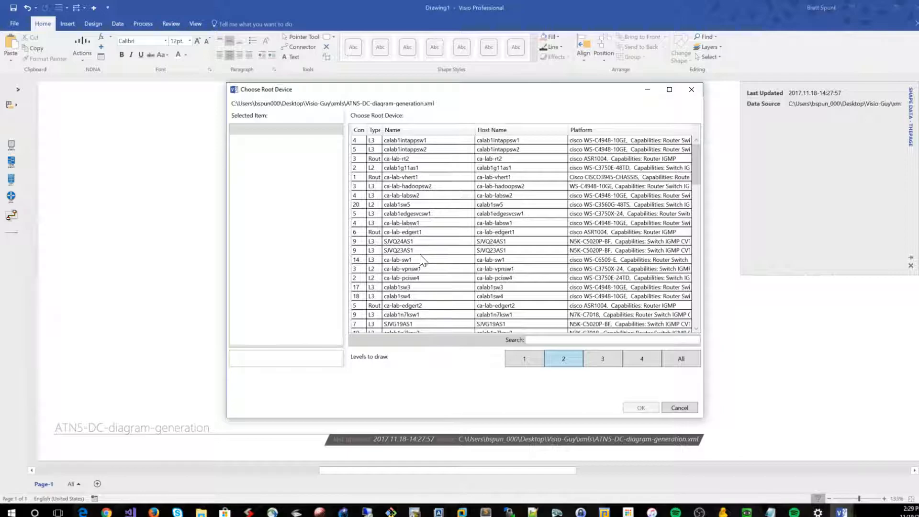
left_click(415, 260)
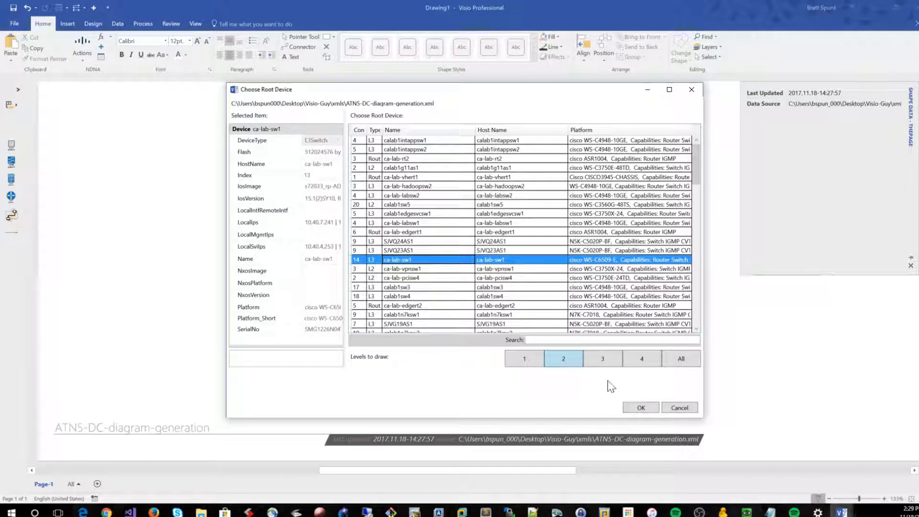
left_click(636, 409)
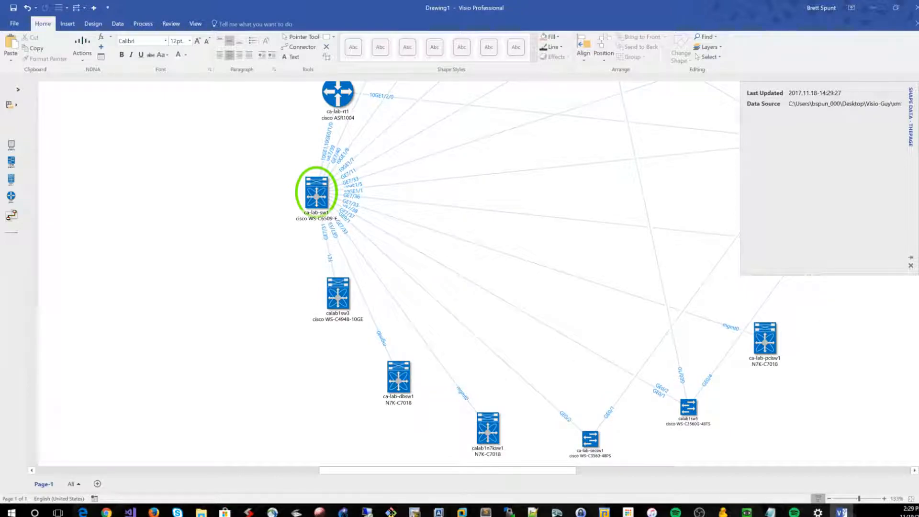
key("alt+Tab")
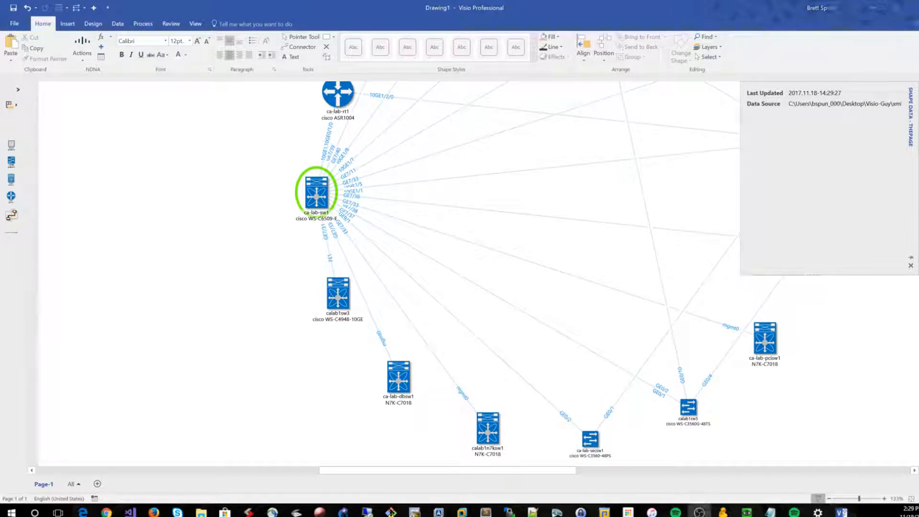
key("alt+Tab")
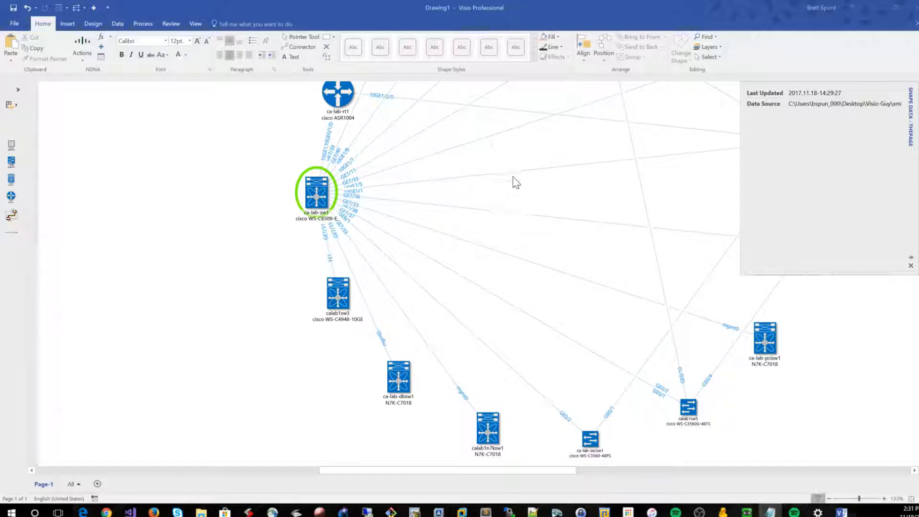
Examine the shape data of the link between ca-lab-sw1 and ca-lab-vpnsw1, including the interface and device name at each end
scroll(502, 201, "up", 2)
scroll(491, 226, "right", 4)
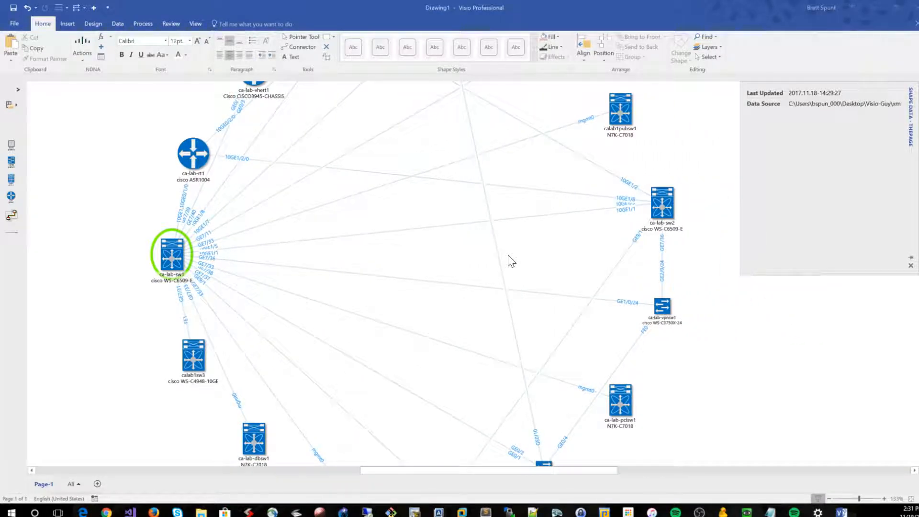
left_click(450, 284)
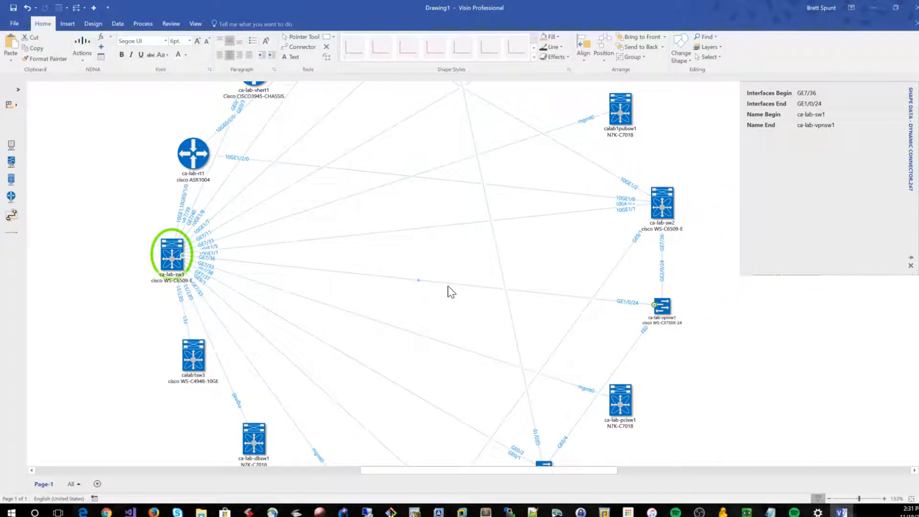
left_click(457, 253)
left_click(420, 281)
left_click(822, 104)
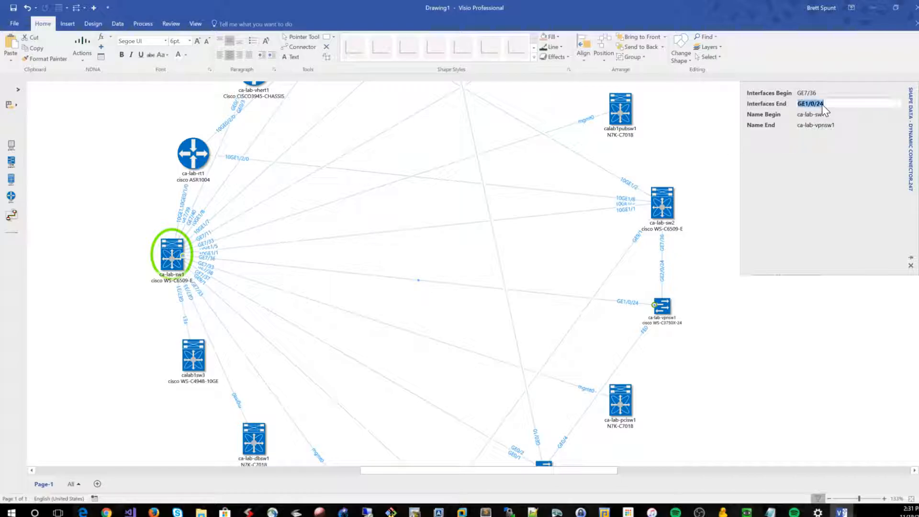
left_click(620, 306)
left_click(577, 301)
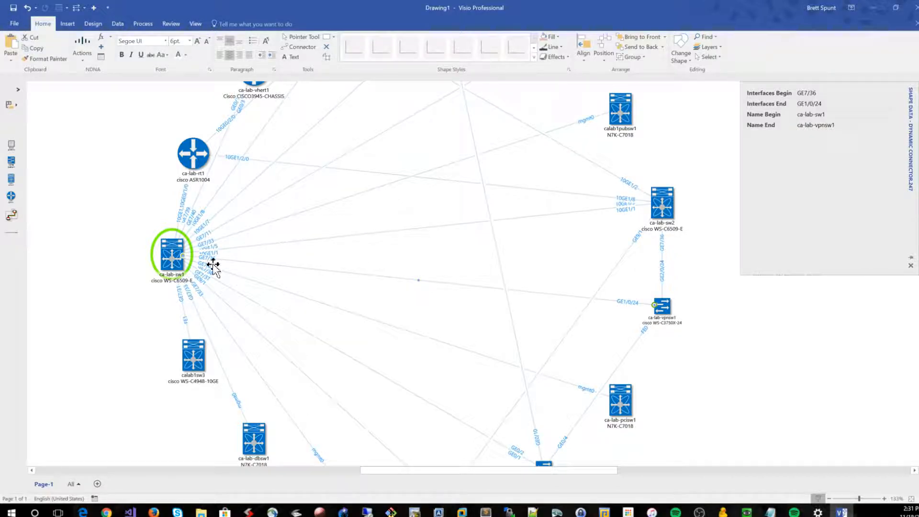
Compare the shape data of switches ca-lab-sw1 and ca-lab-vpnsw1 with the data of the link joining them
left_click(170, 263)
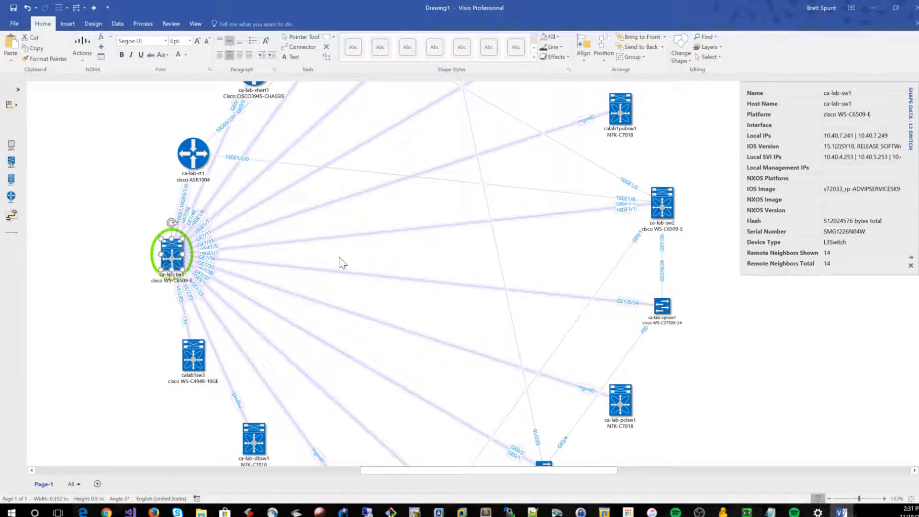
left_click(532, 301)
left_click(529, 293)
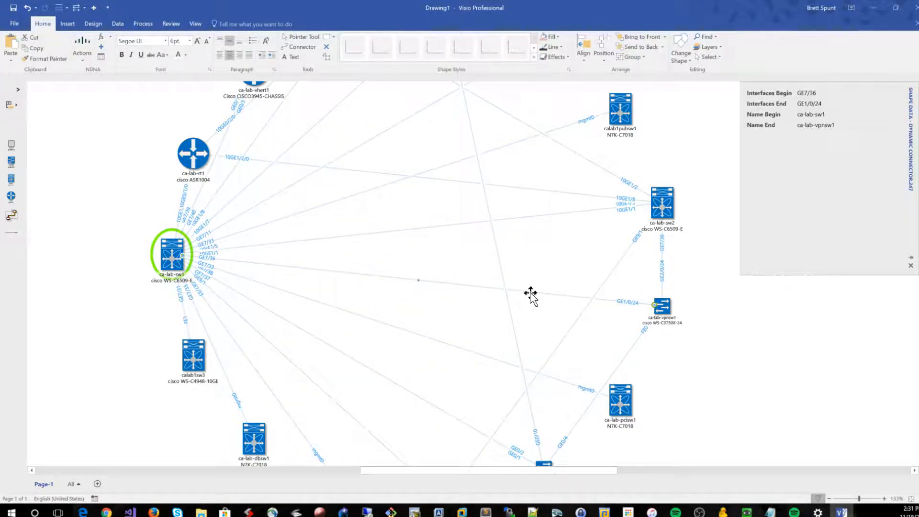
left_click(670, 309)
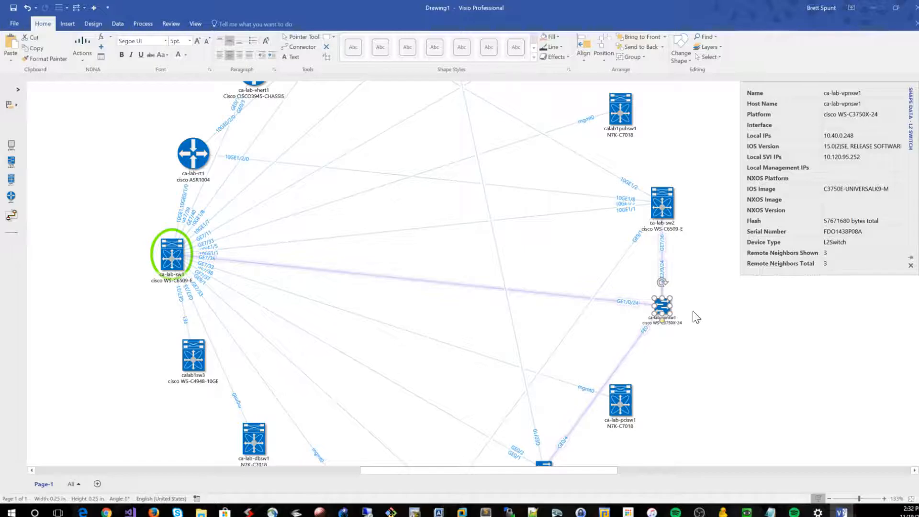
left_click(708, 319)
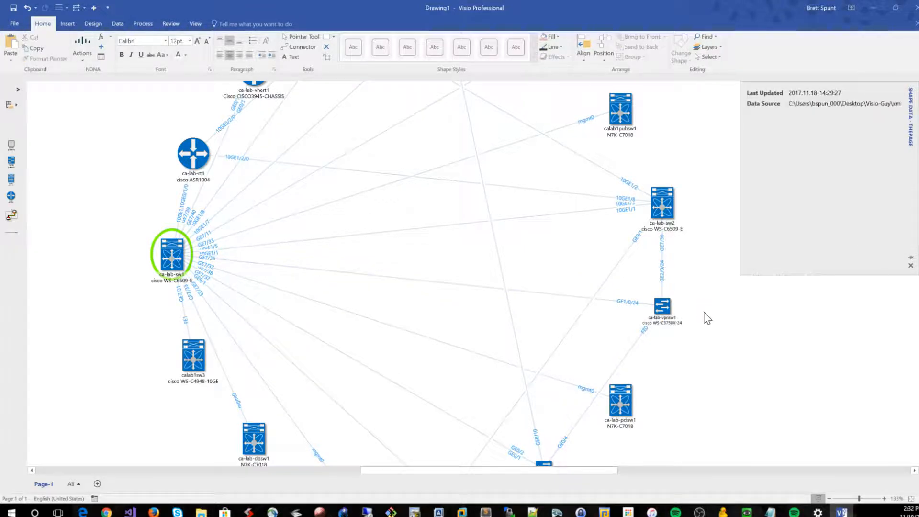
Review the shape data of ca-lab-vpnsw1 and of the links from ca-lab-sw1 to ca-lab-vpnsw1 and calab1sw5
left_click(530, 295)
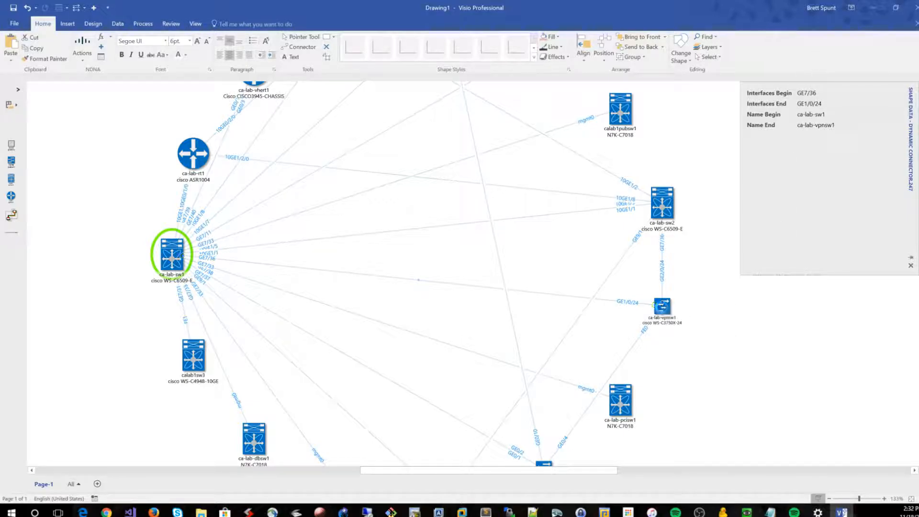
left_click(662, 307)
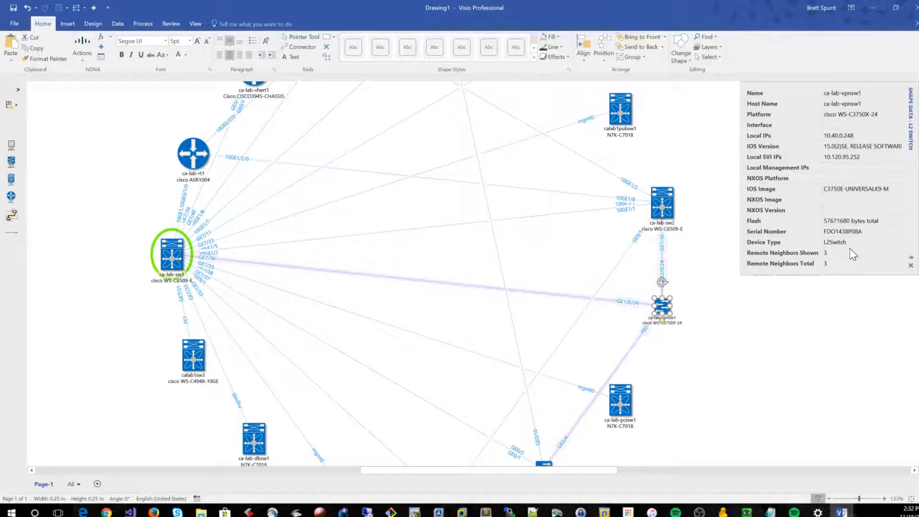
left_click(743, 345)
left_click(551, 294)
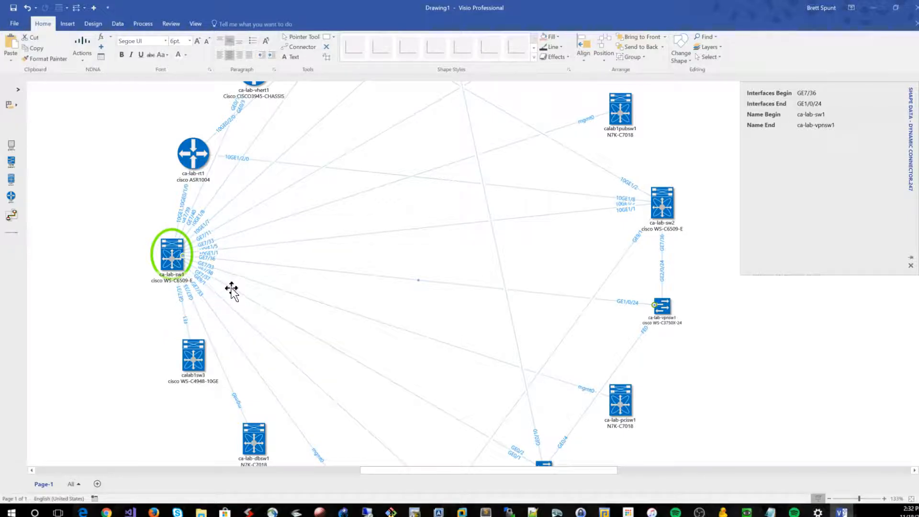
left_click(232, 290)
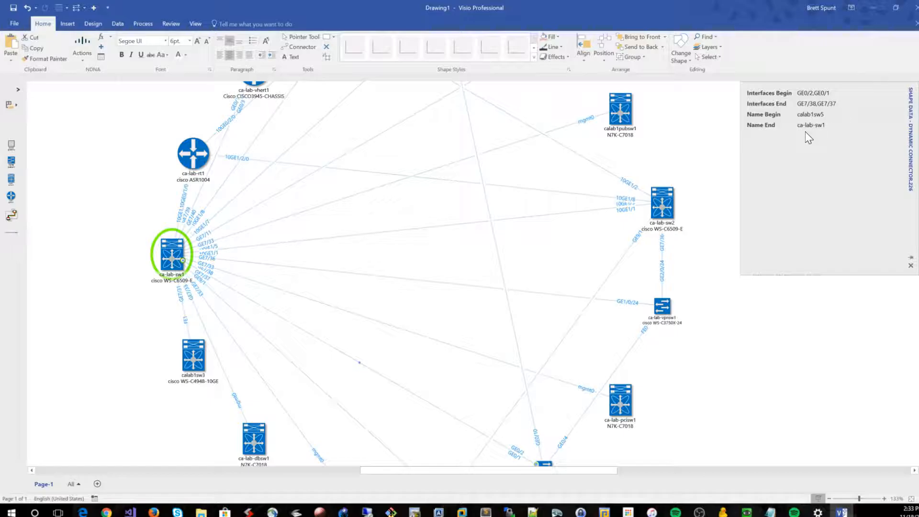
Close the Shape Data window, show it again, and view the data of switch ca-lab-sw2
left_click(911, 266)
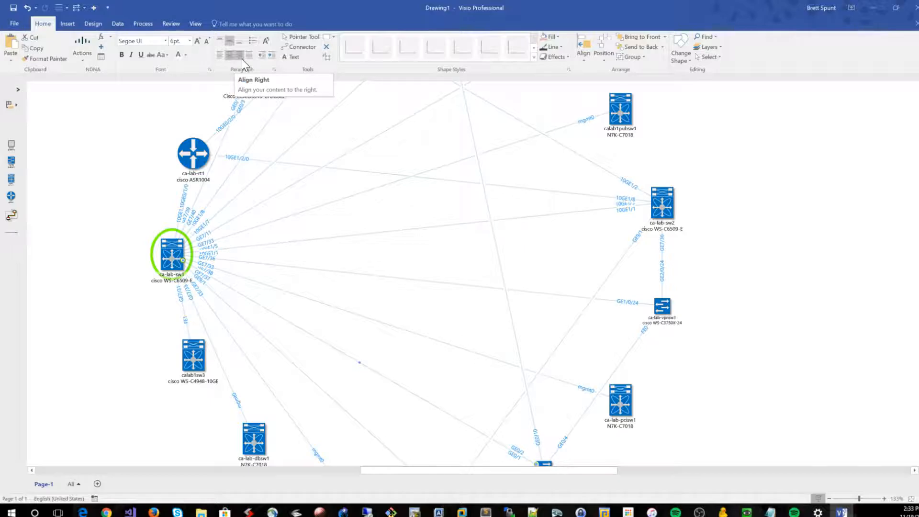
left_click(117, 23)
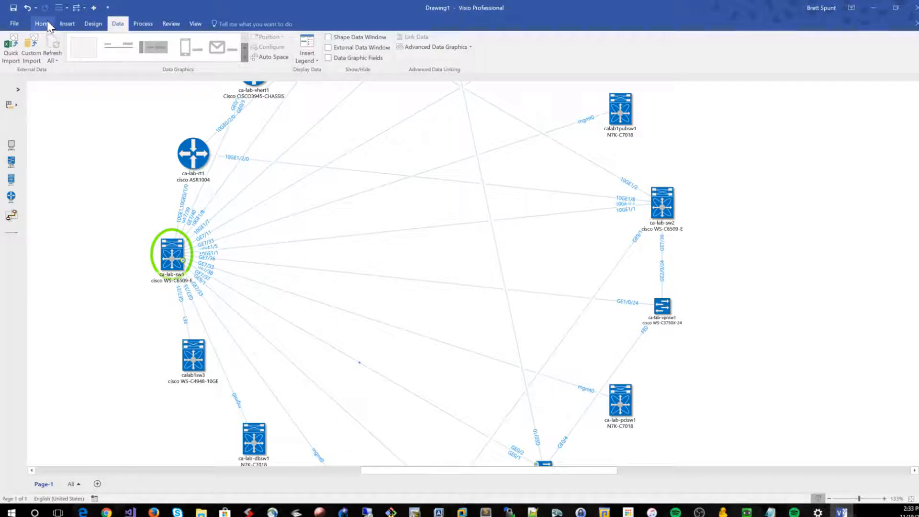
left_click(329, 37)
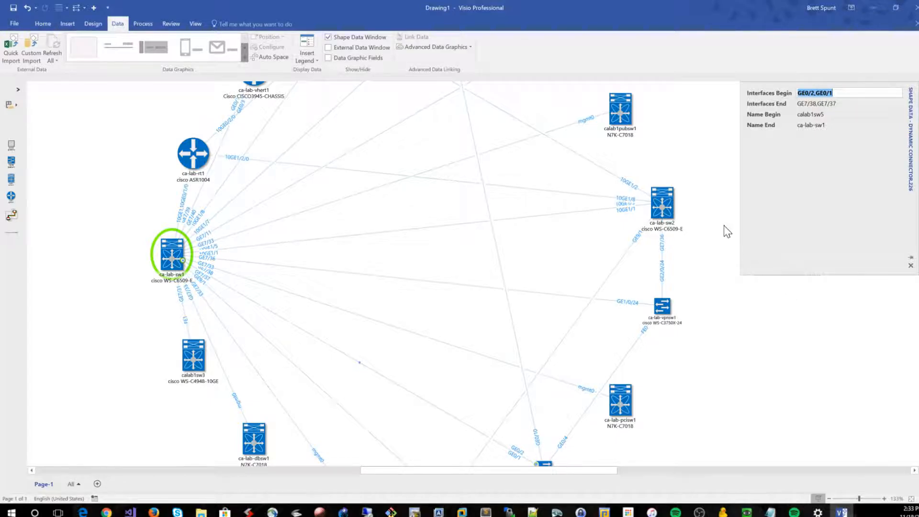
left_click(661, 209)
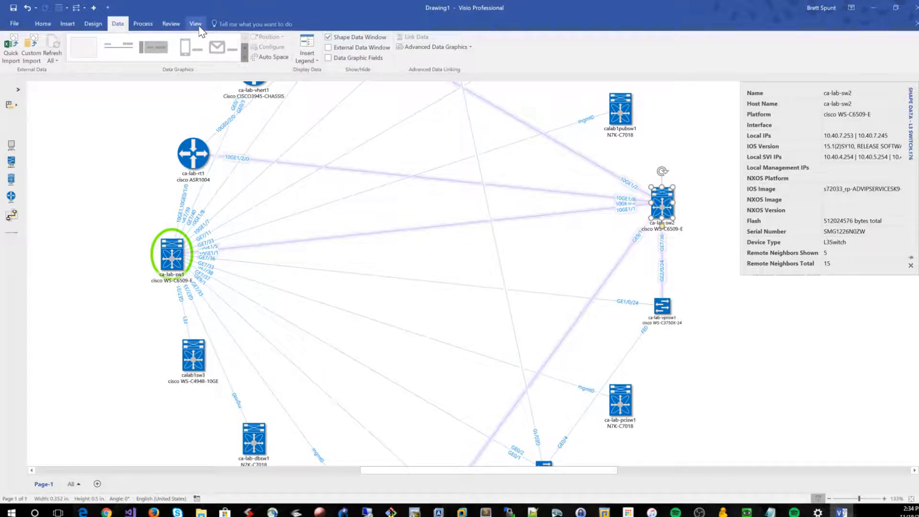
Start a new NDNA diagram from ATN1-DC-diagram-generation.xml with ca-atn-sw1 as the root device
left_click(89, 26)
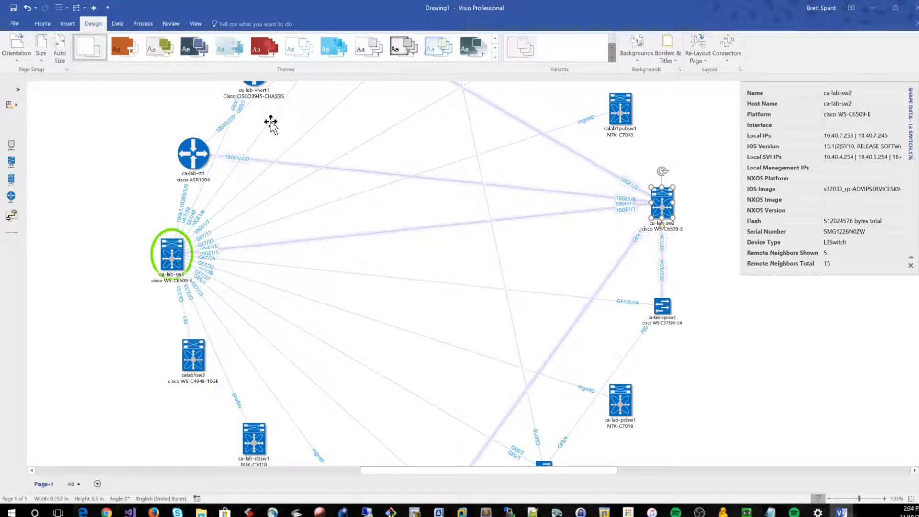
left_click(42, 24)
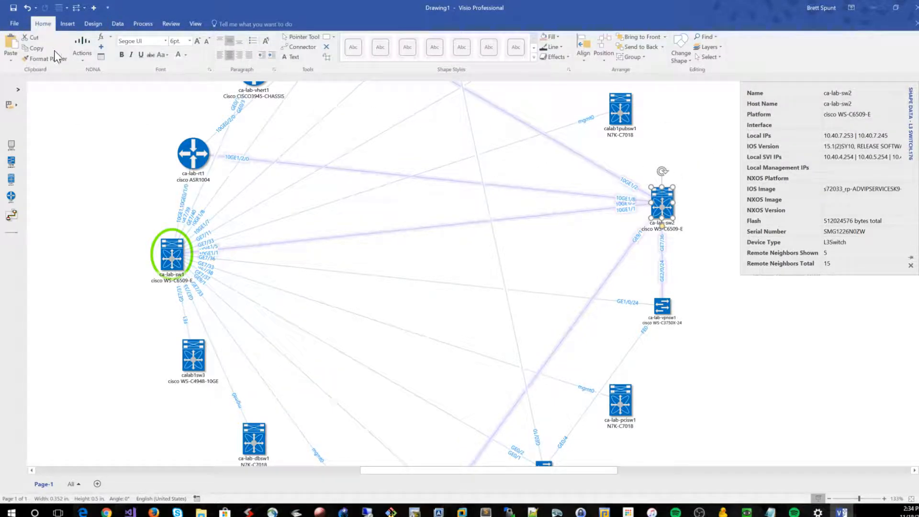
left_click(85, 36)
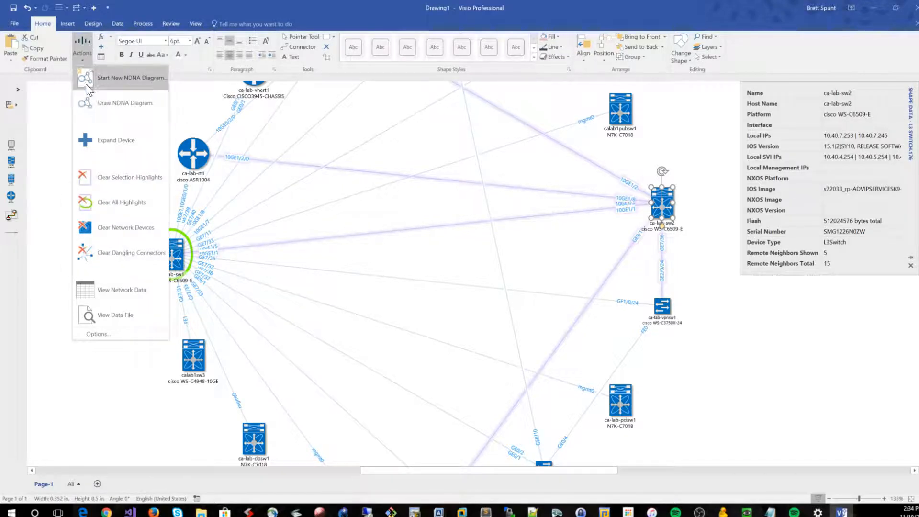
left_click(114, 82)
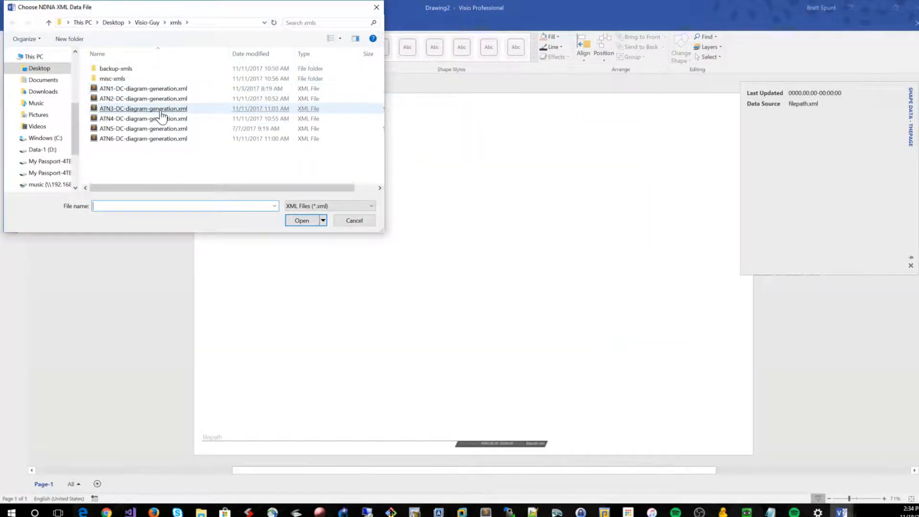
double_click(154, 90)
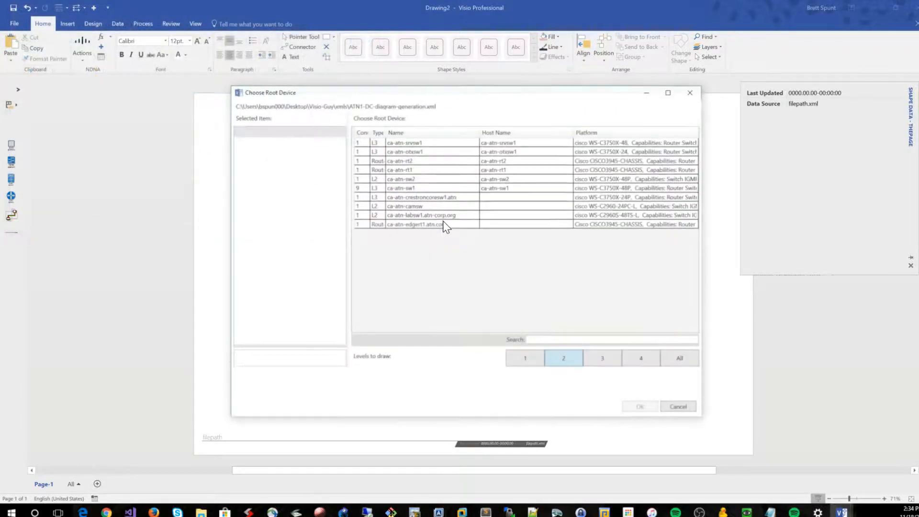
left_click(433, 187)
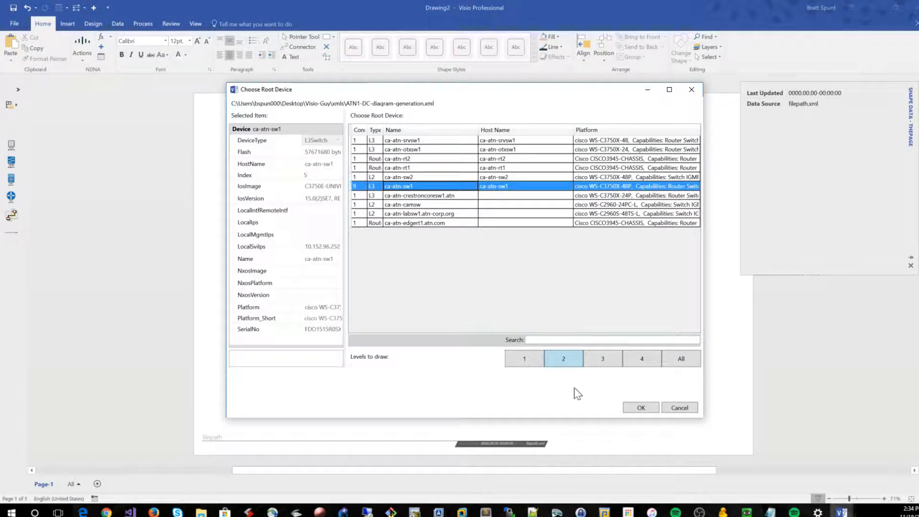
left_click(641, 408)
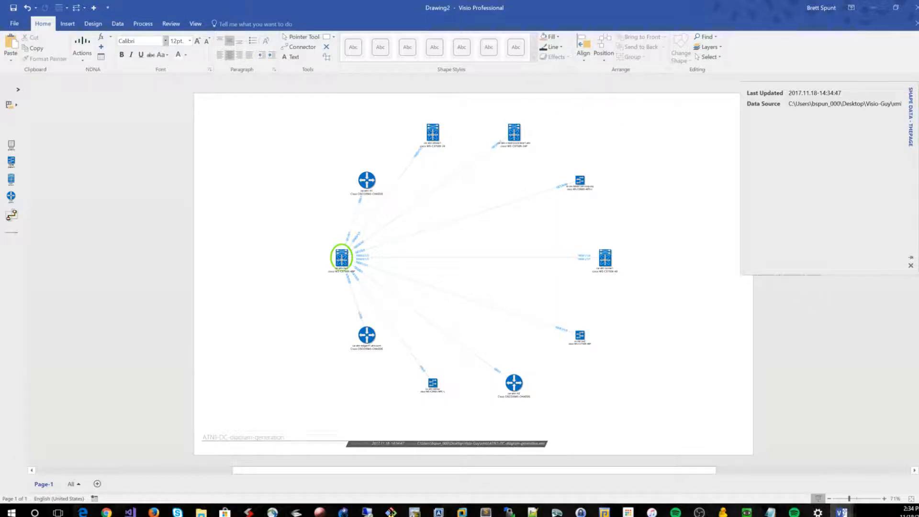
Re-lay out the ATN1 diagram's page with the Radial layout
left_click(608, 48)
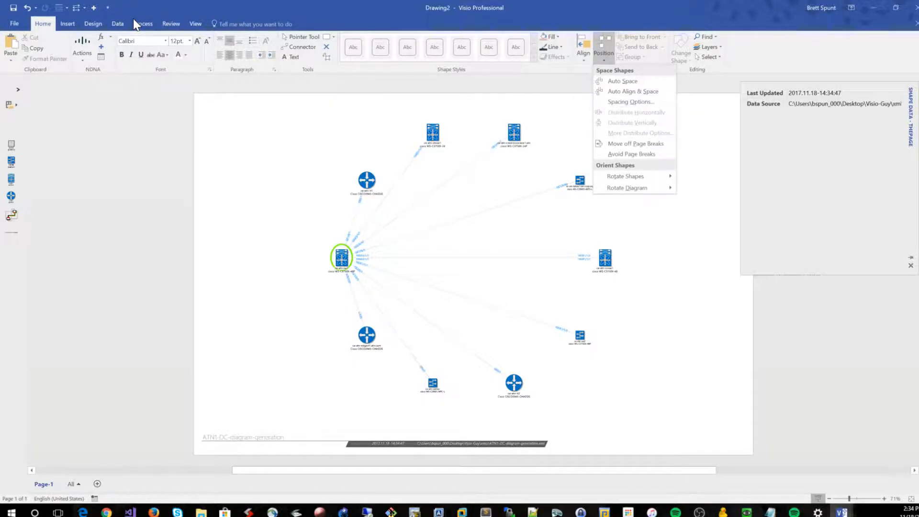
left_click(83, 21)
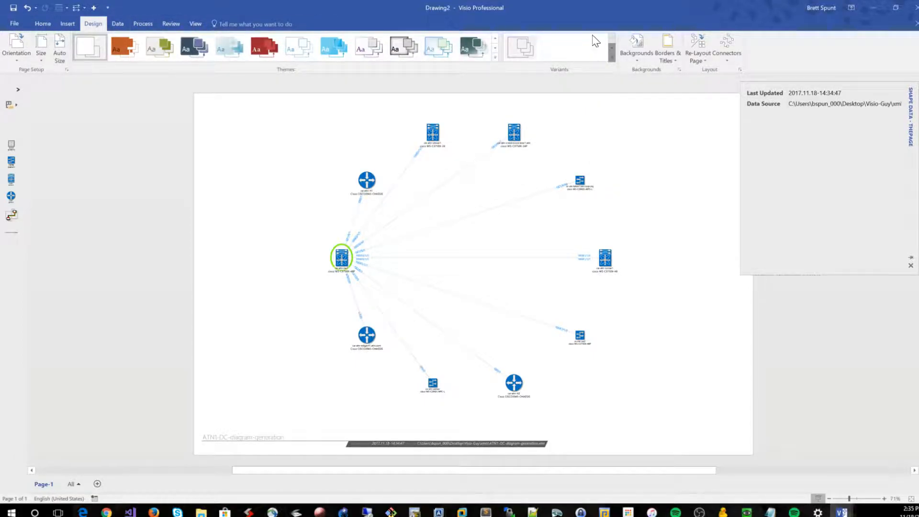
left_click(699, 46)
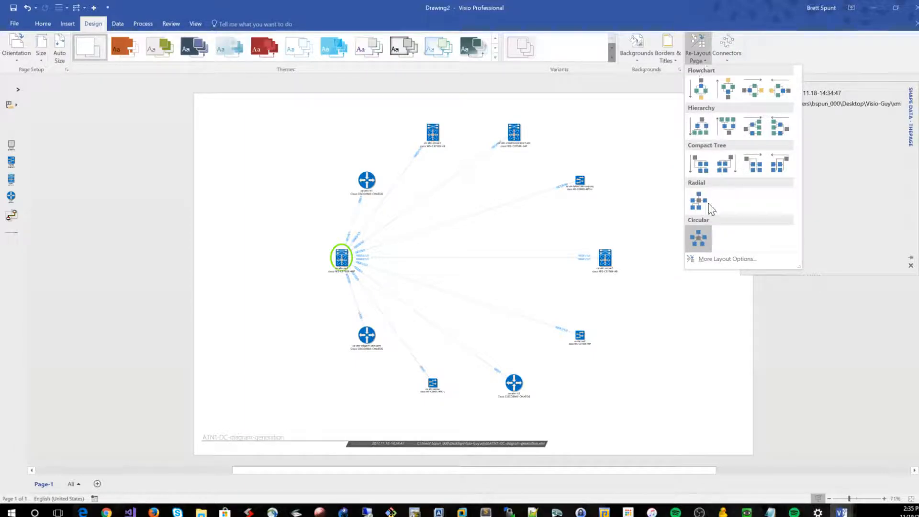
left_click(700, 236)
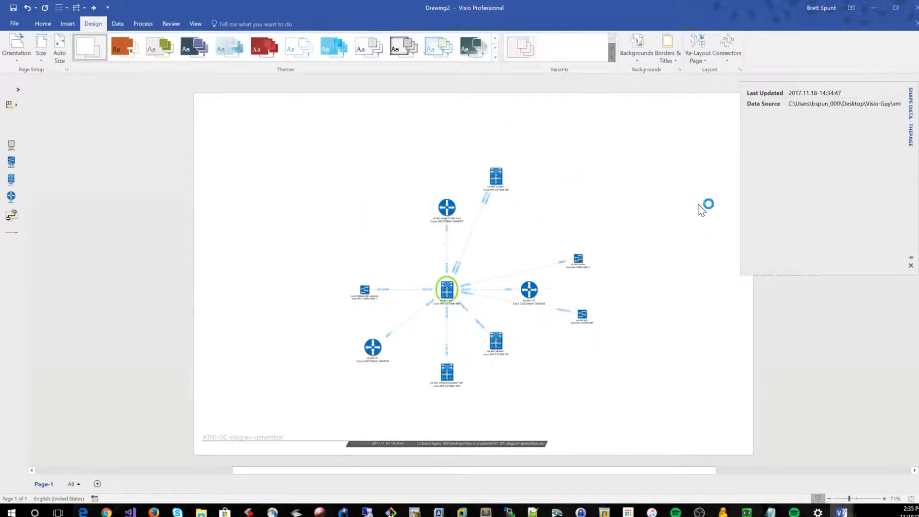
scroll(595, 256, "up", 3)
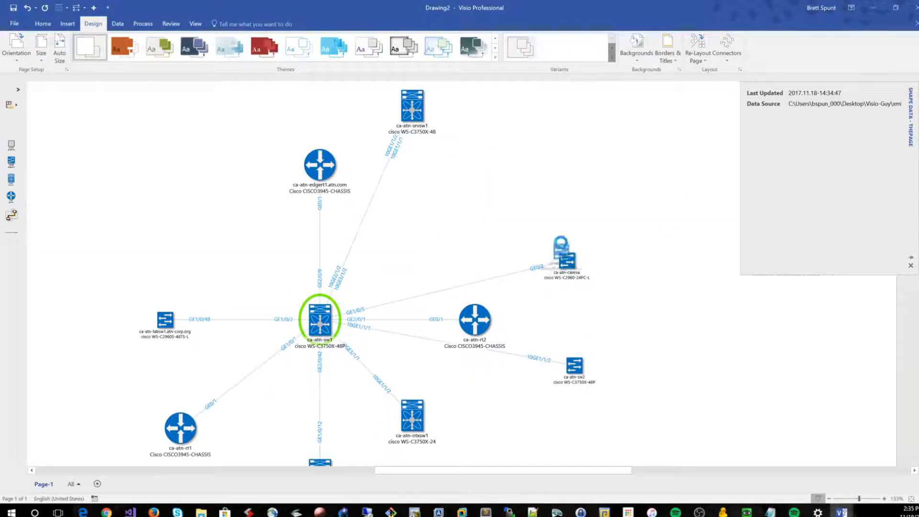
Move switch ca-atn-camsw up and shift router ca-atn-rt2 outward from the root switch in the ATN1 diagram
left_click_drag(562, 246, 554, 239)
left_click(607, 285)
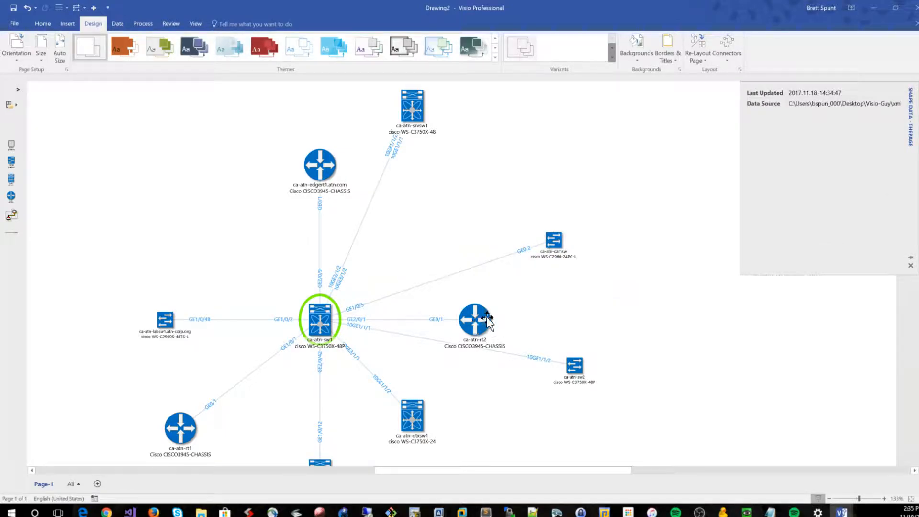
left_click_drag(485, 322, 512, 308)
left_click(597, 298)
scroll(603, 300, "down", 2)
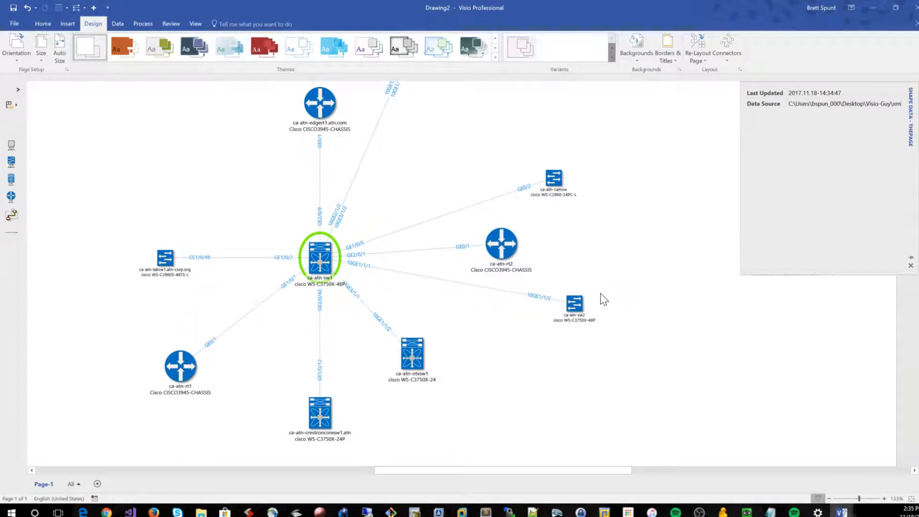
scroll(648, 276, "up", 1)
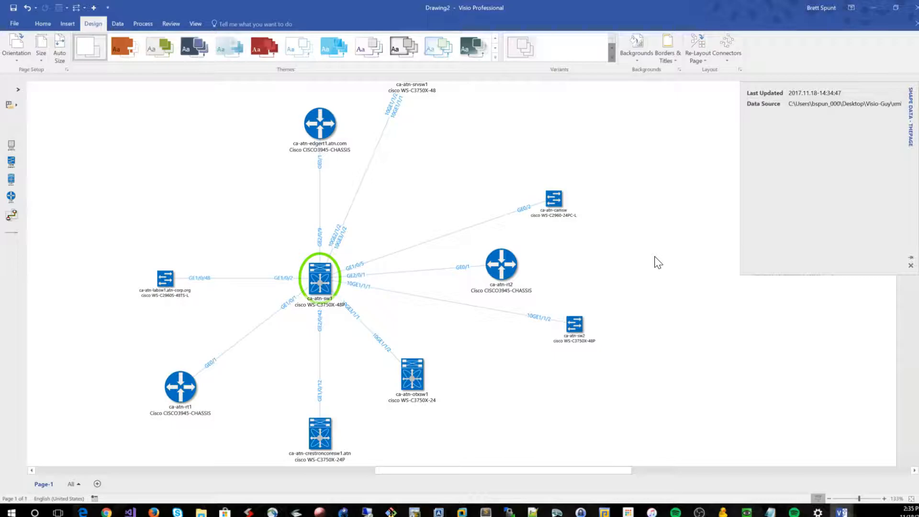
scroll(658, 263, "up", 3)
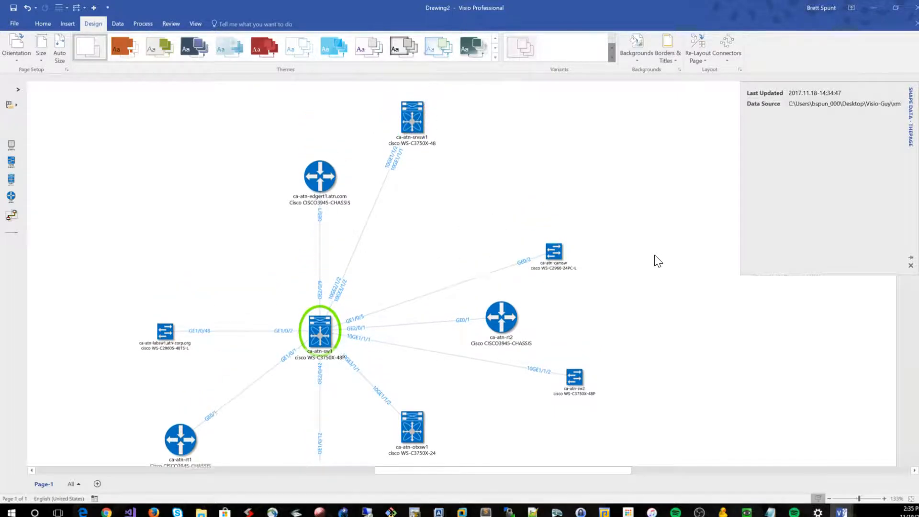
Re-lay out the ATN1 diagram's page again with the Radial layout
left_click(696, 44)
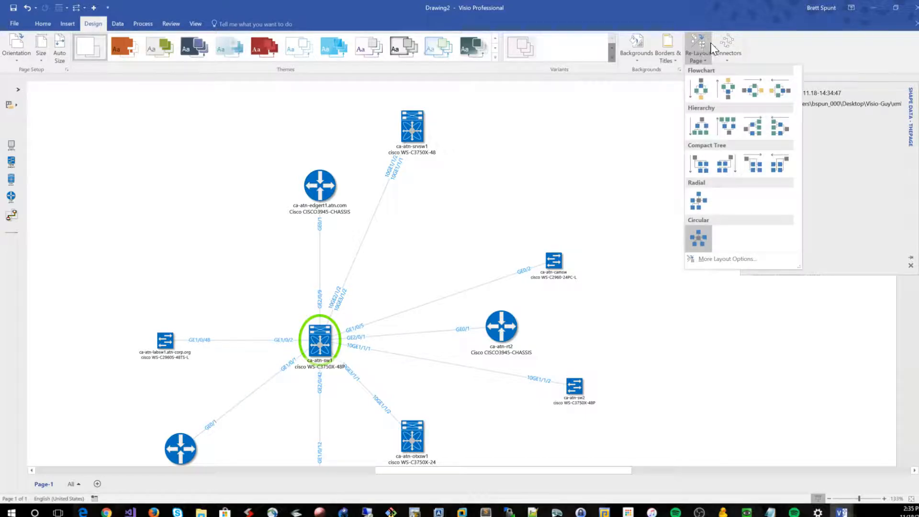
left_click(705, 202)
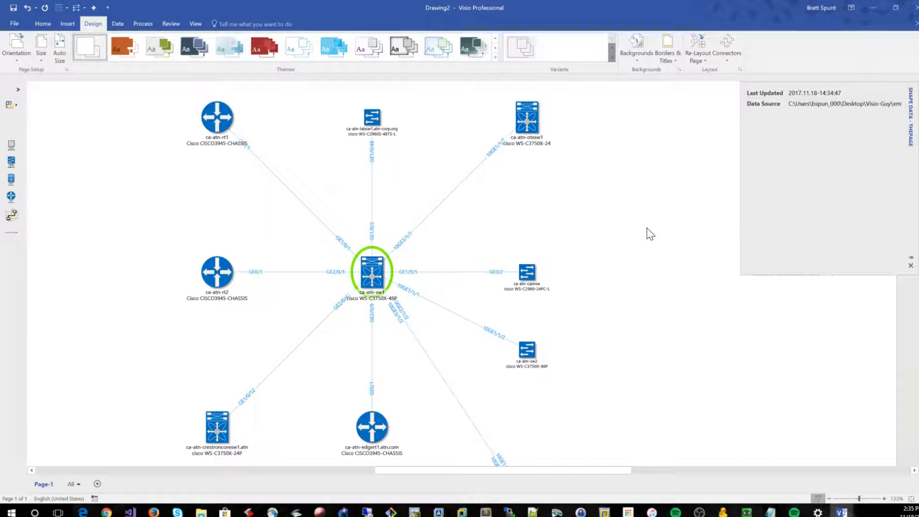
scroll(647, 229, "down", 1)
scroll(650, 234, "up", 1)
scroll(632, 275, "down", 2)
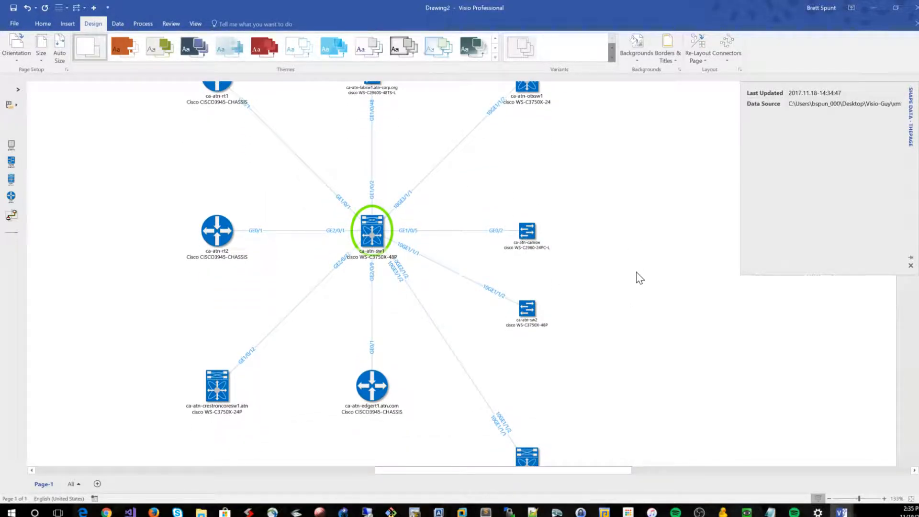
scroll(640, 276, "up", 3)
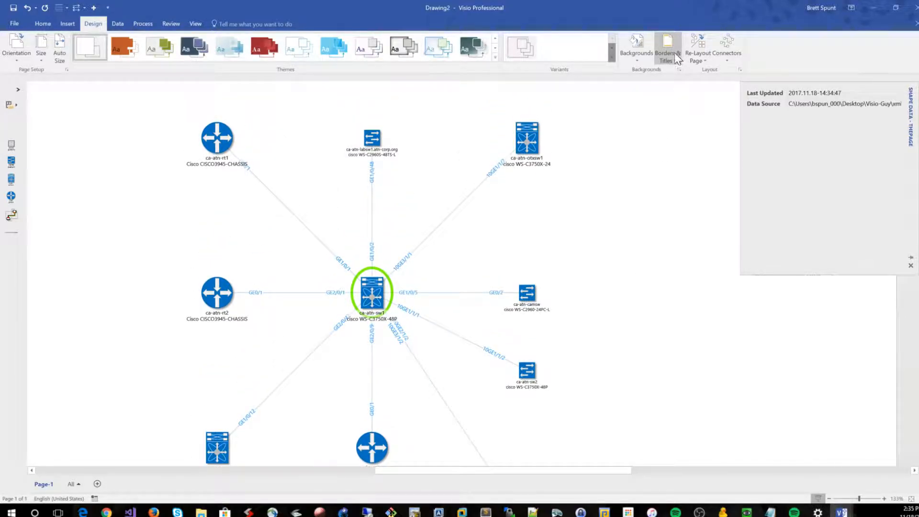
left_click(705, 43)
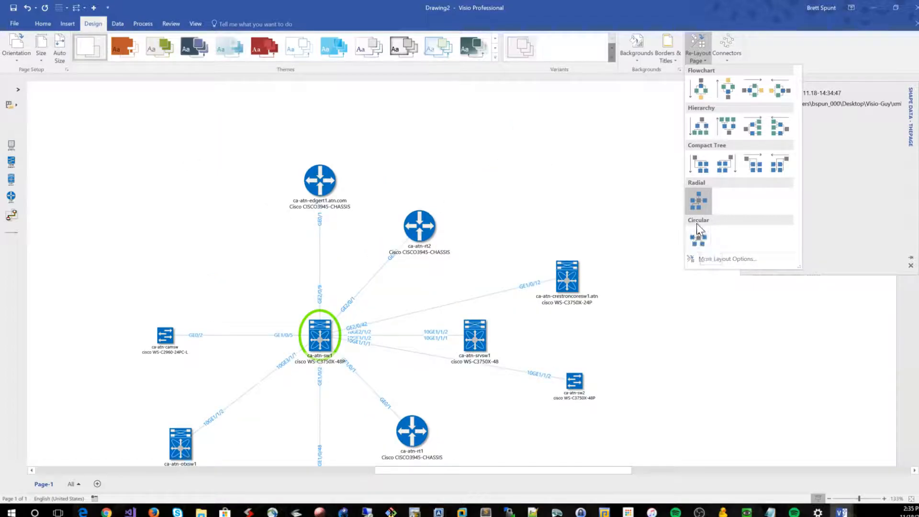
left_click(699, 204)
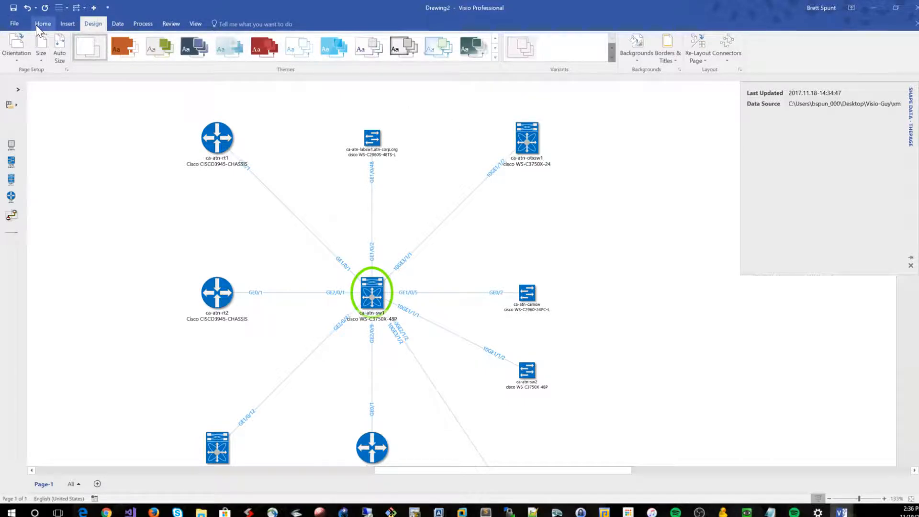
Turn on the grid for the ATN1 drawing page
left_click(120, 25)
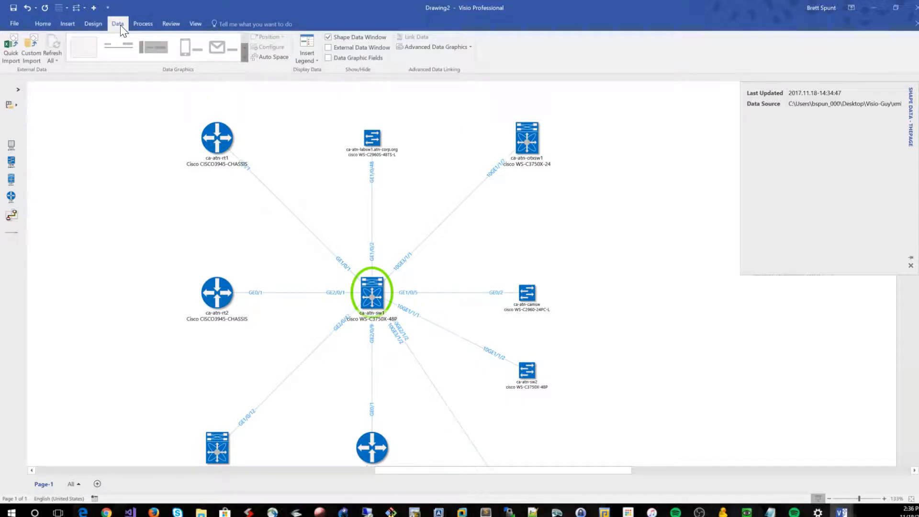
left_click(144, 25)
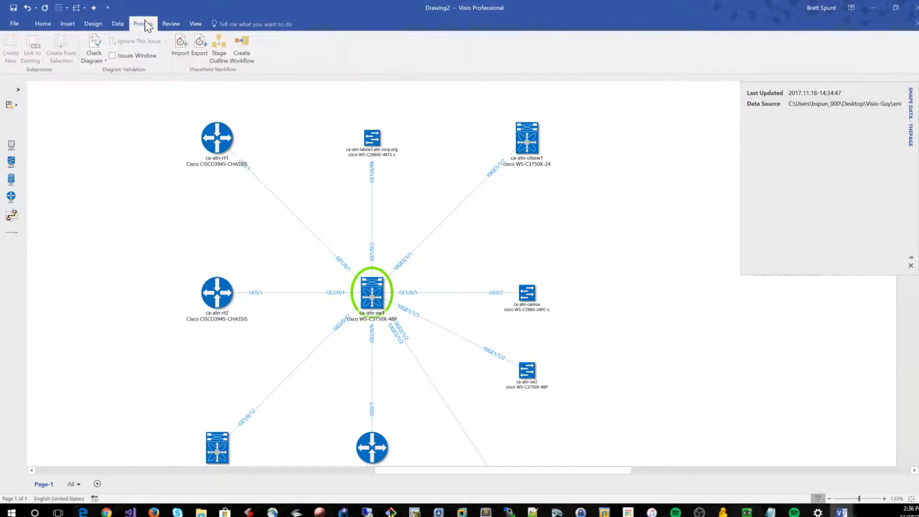
left_click(195, 24)
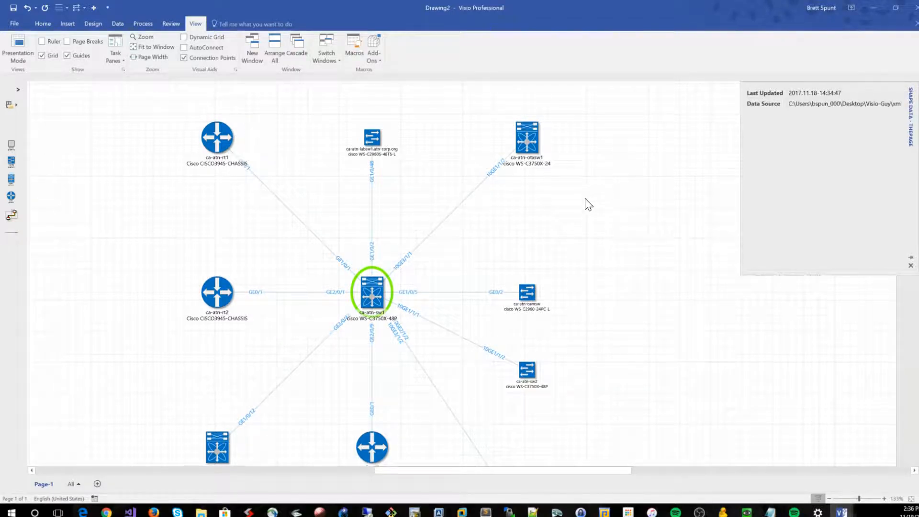
Line up ca-atn-rt2, ca-atn-sw1 and ca-atn-camsw in one horizontal row on the grid and move ca-atn-otxsw1 outward
scroll(572, 207, "down", 1)
mouse_move(215, 272)
left_mouse_down()
mouse_move(214, 288)
mouse_move(220, 278)
left_mouse_up()
left_click(372, 273)
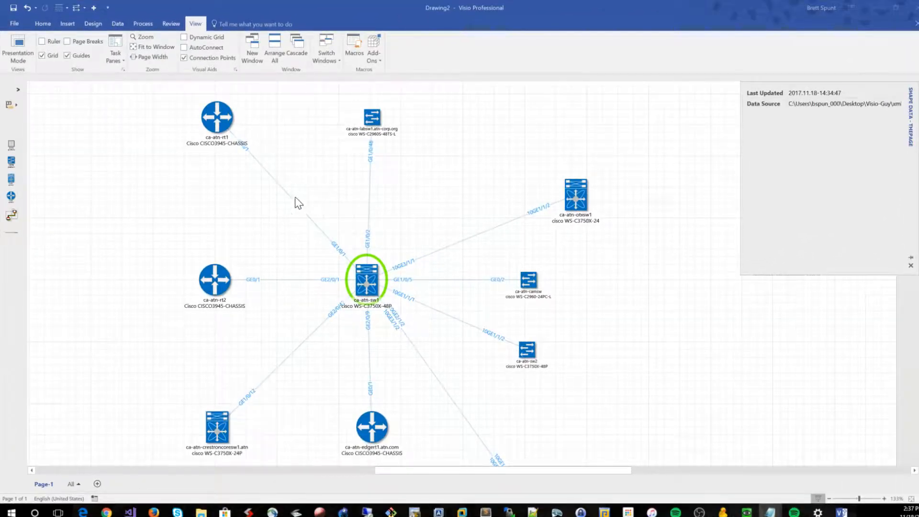
Switch to the Drawing1 diagram and view its whole page
mouse_move(841, 511)
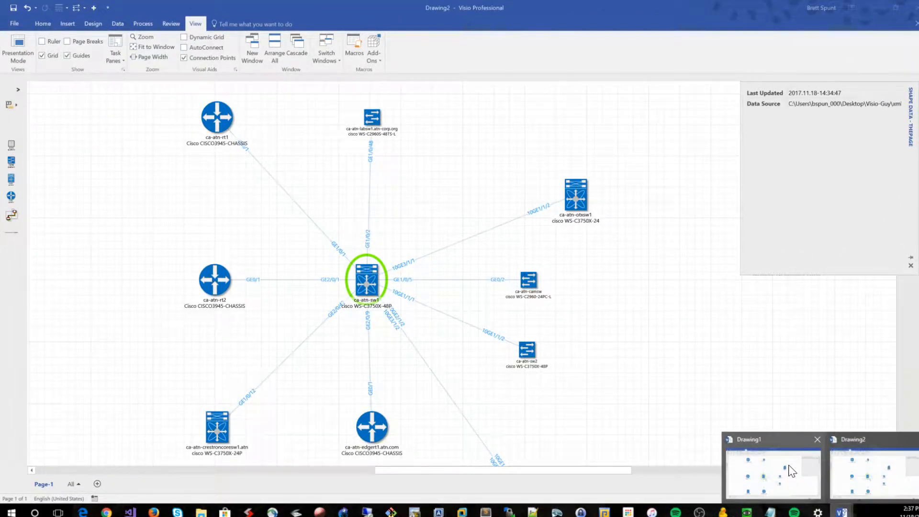
left_click(761, 438)
left_click(751, 339)
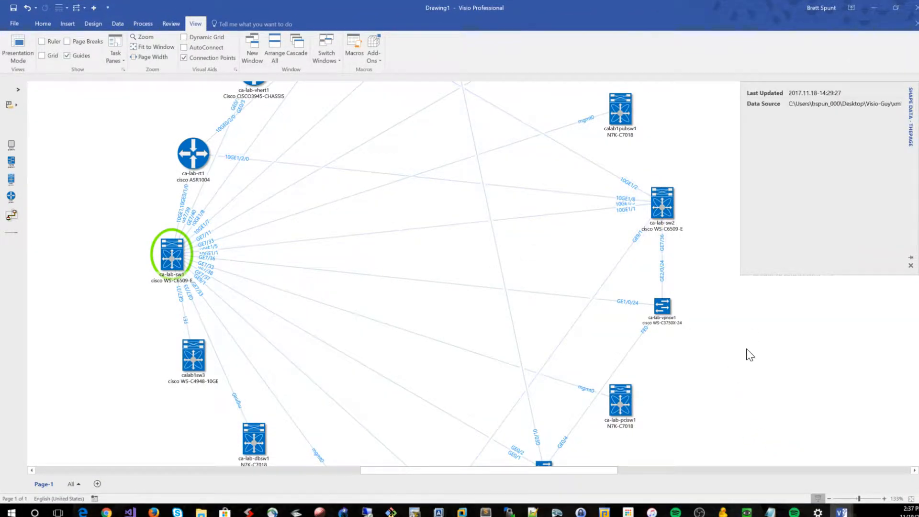
scroll(747, 351, "up", 2)
key("ctrl+shift+w")
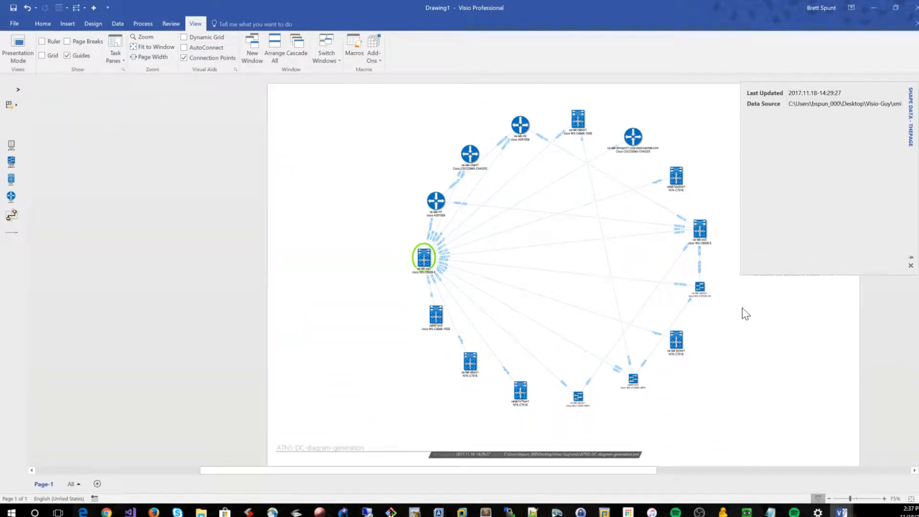
scroll(729, 341, "right", 2)
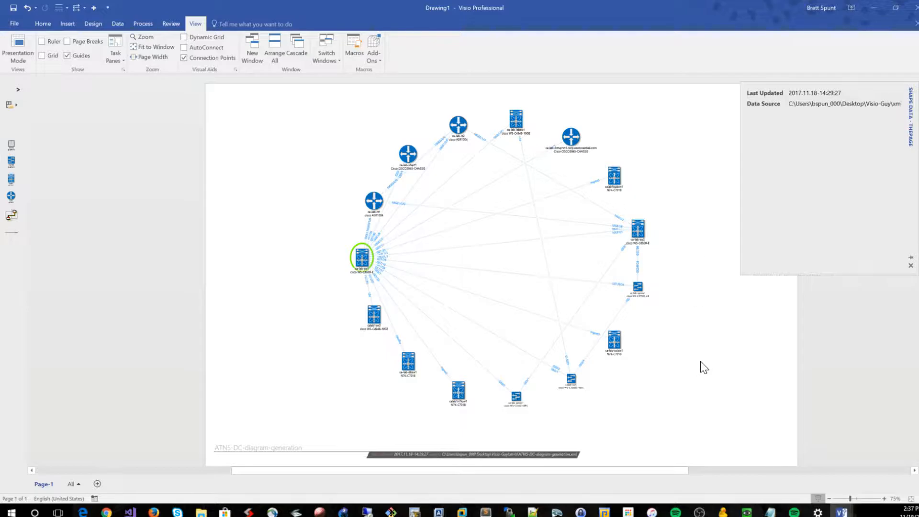
scroll(634, 339, "up", 3, "ctrl")
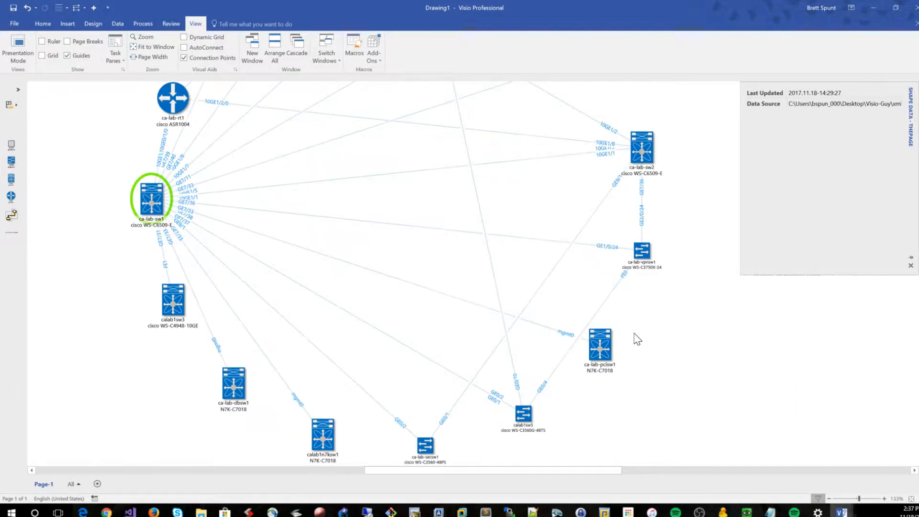
Review the shape data of root switch ca-lab-sw1 and its highlighted links to neighbouring devices
left_click(156, 206)
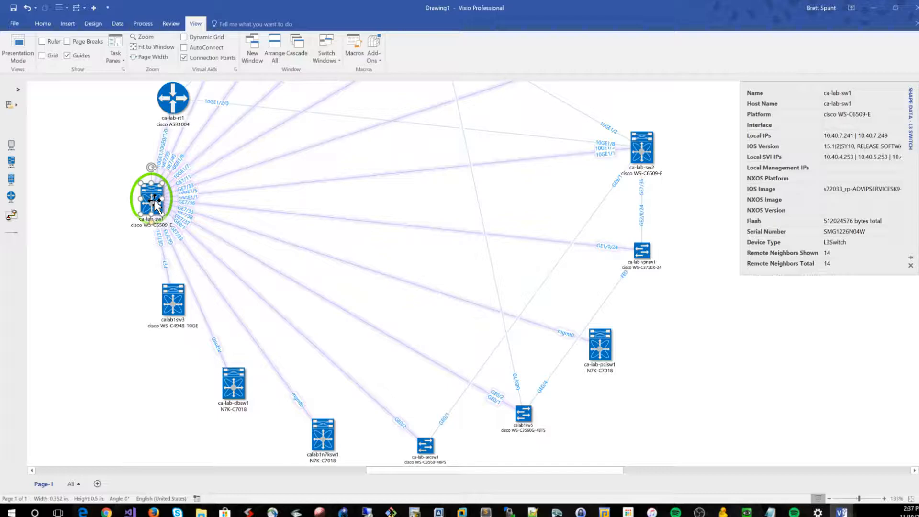
scroll(242, 298, "up", 1)
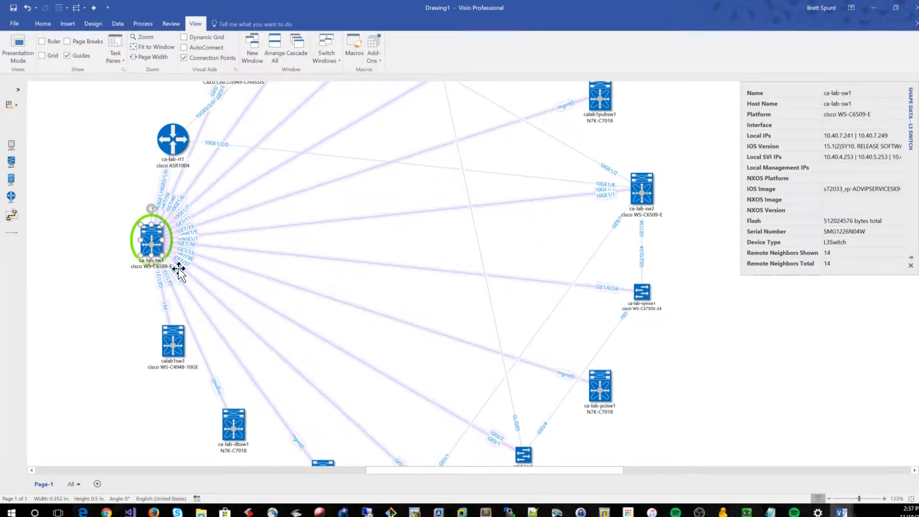
scroll(194, 247, "up", 1)
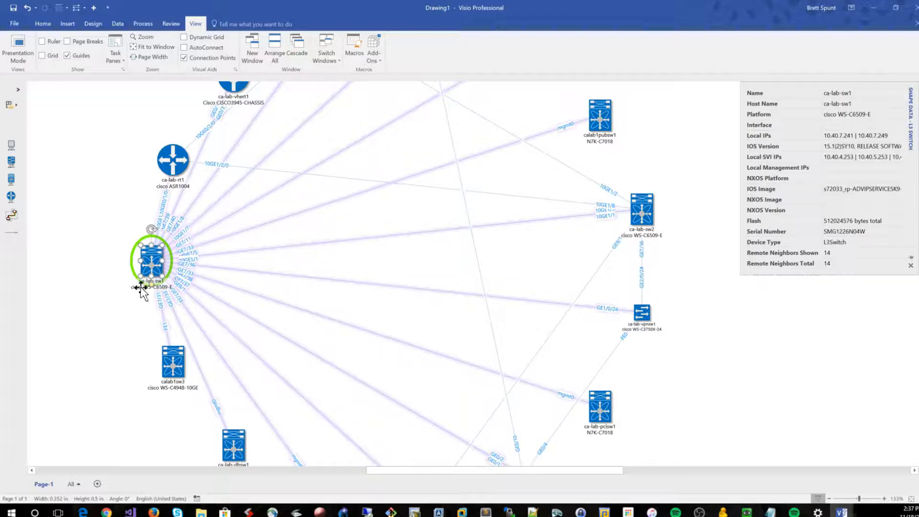
left_click(124, 221)
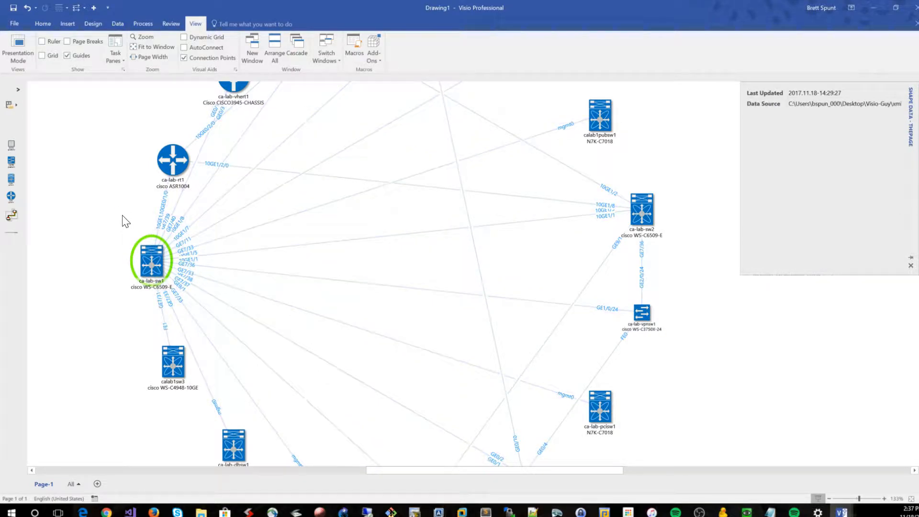
scroll(281, 295, "up", 5)
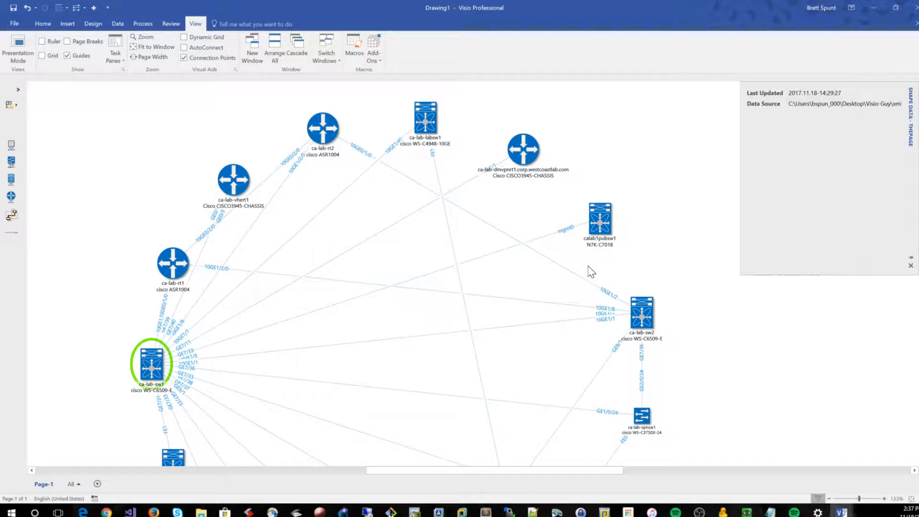
scroll(591, 266, "down", 2)
left_click(259, 316)
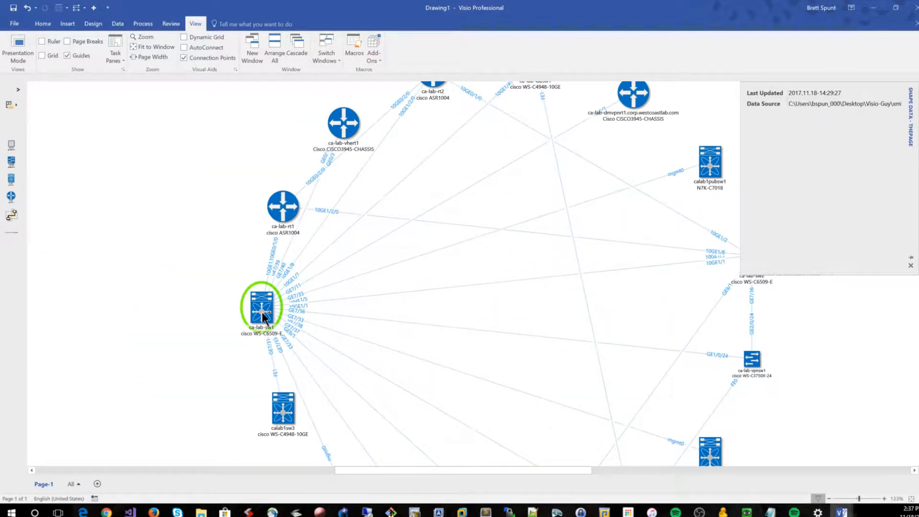
scroll(263, 316, "up", 2)
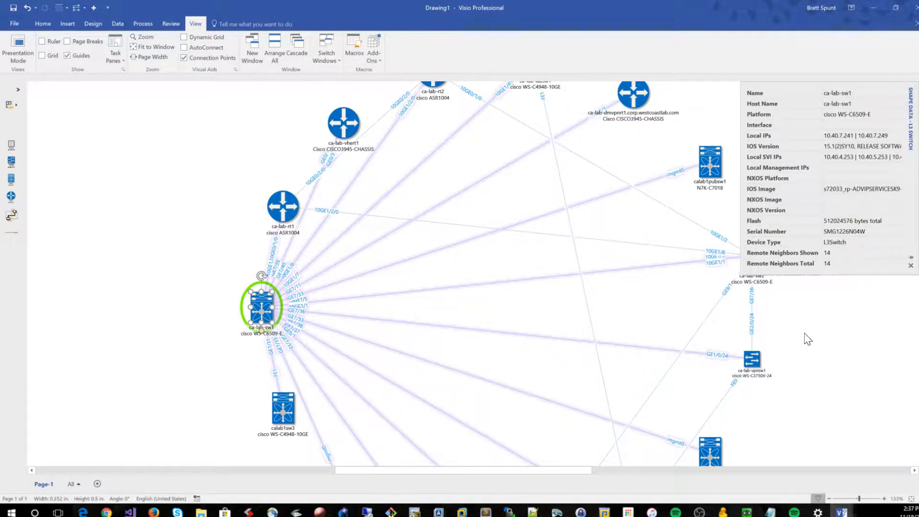
scroll(809, 339, "down", 2)
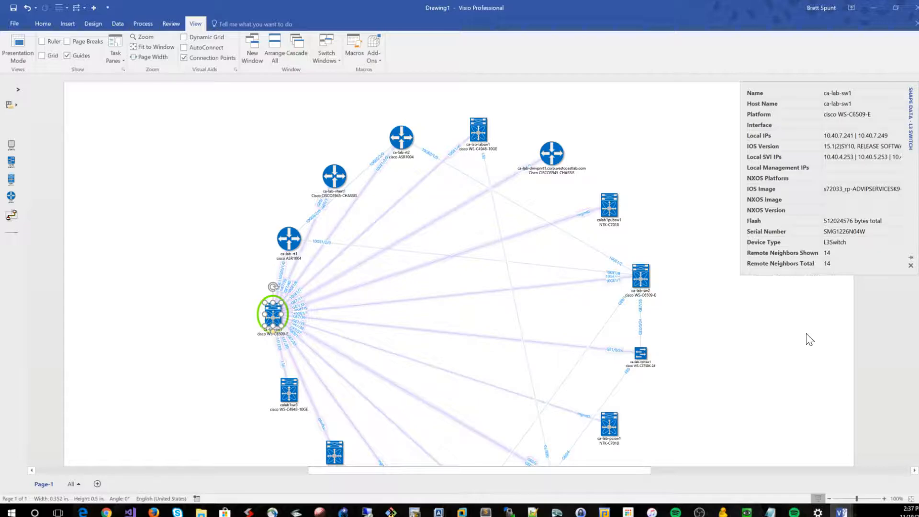
Rotate all shapes of the Drawing1 diagram about 91.4° counterclockwise and move them back within the page
key("ctrl+a")
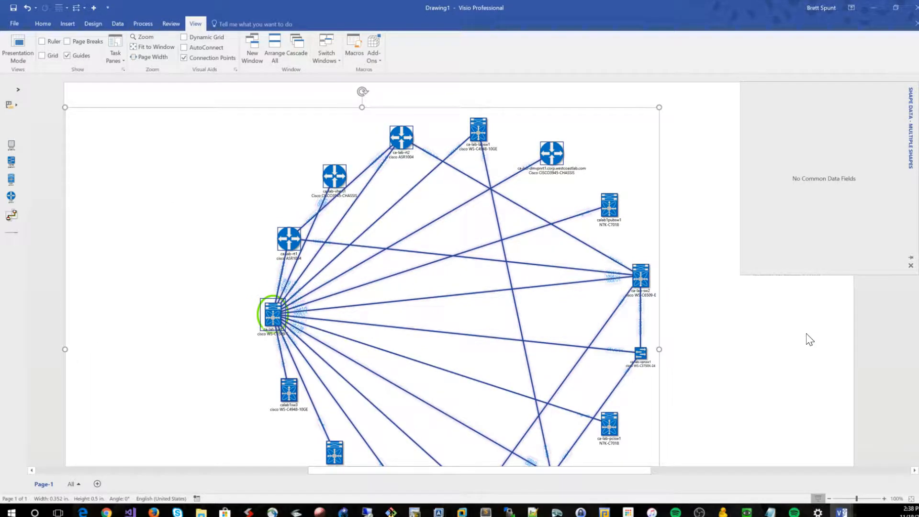
scroll(785, 345, "down", 1)
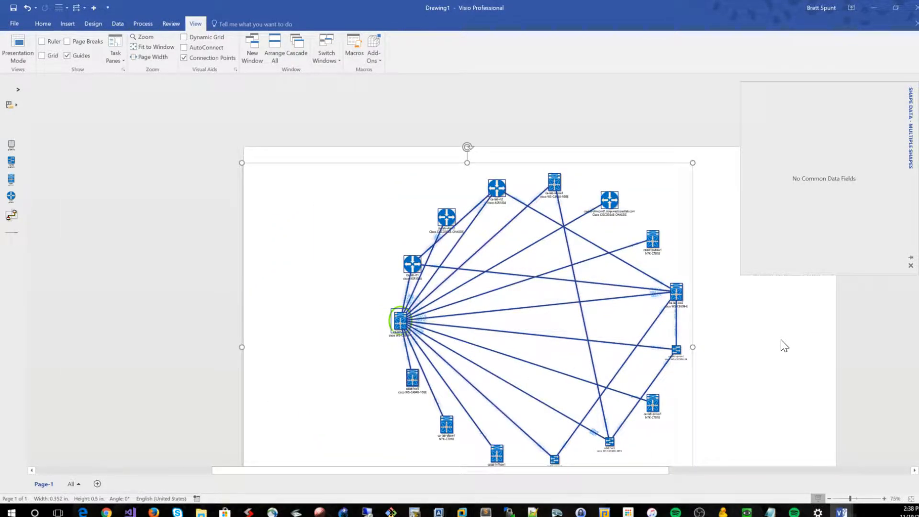
left_click_drag(470, 147, 215, 352)
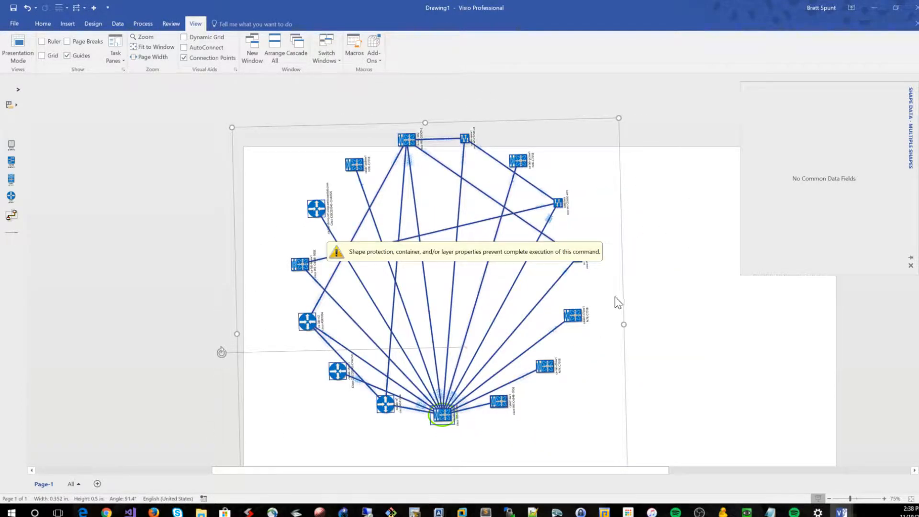
left_click_drag(622, 205, 716, 244)
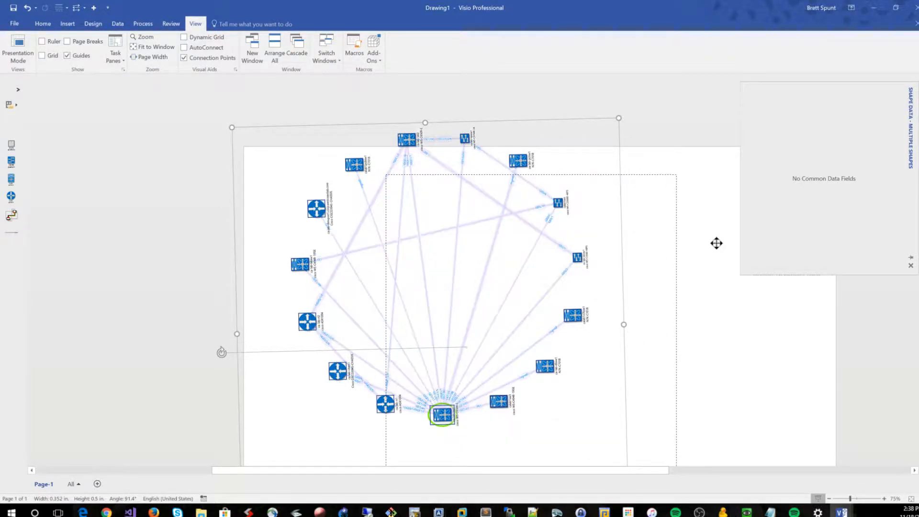
left_click(786, 326)
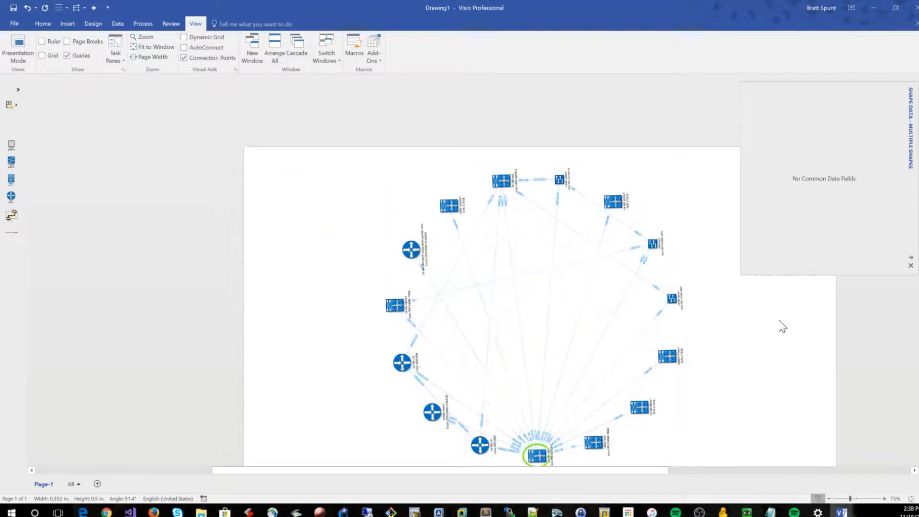
scroll(779, 324, "down", 2)
scroll(780, 326, "up", 3)
scroll(777, 327, "down", 2)
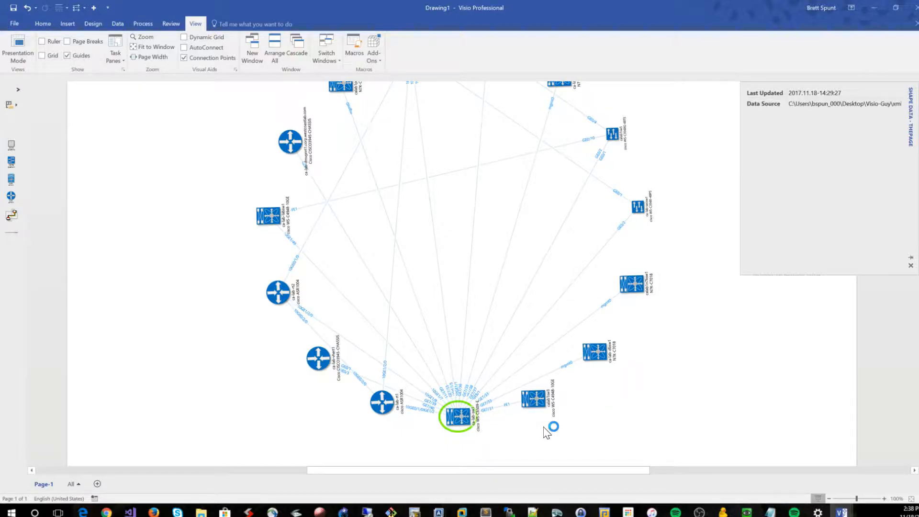
Rotate the root switch ca-lab-sw1 on its own so its icon and label stand upright
left_click(460, 421)
left_click(668, 382)
left_click(450, 416)
left_click_drag(433, 417, 458, 389)
left_click(648, 424)
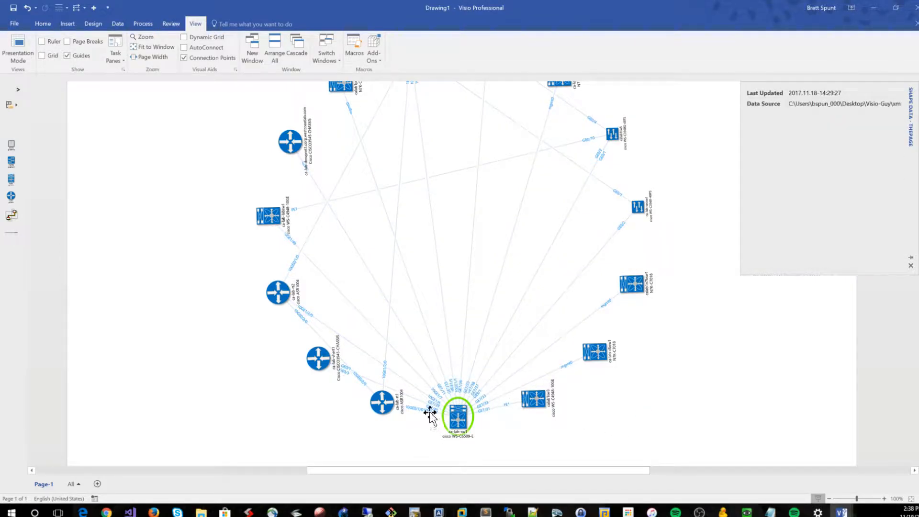
Rotate switches calab1sw3 and ca-lab-dbsw1 beside the root switch so their icons and labels stand upright
left_click(530, 398)
left_click(595, 352, "shift")
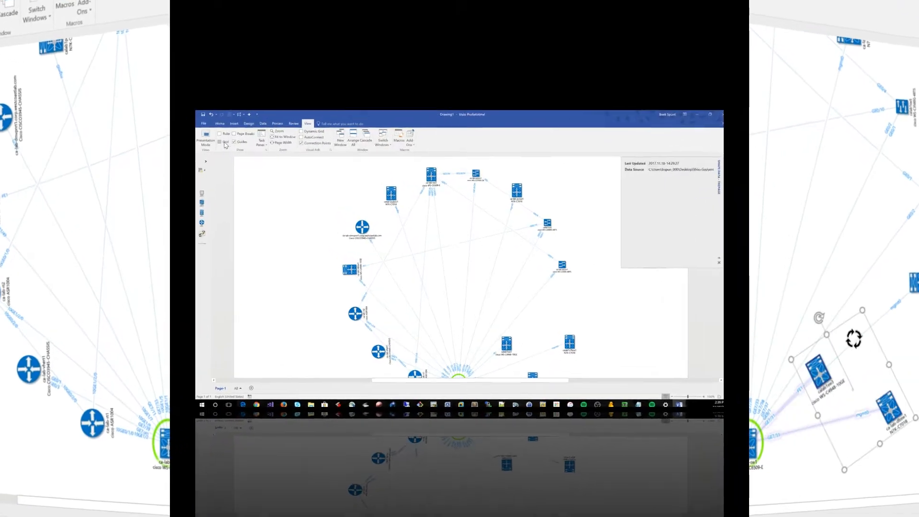
scroll(317, 180, "down", 2)
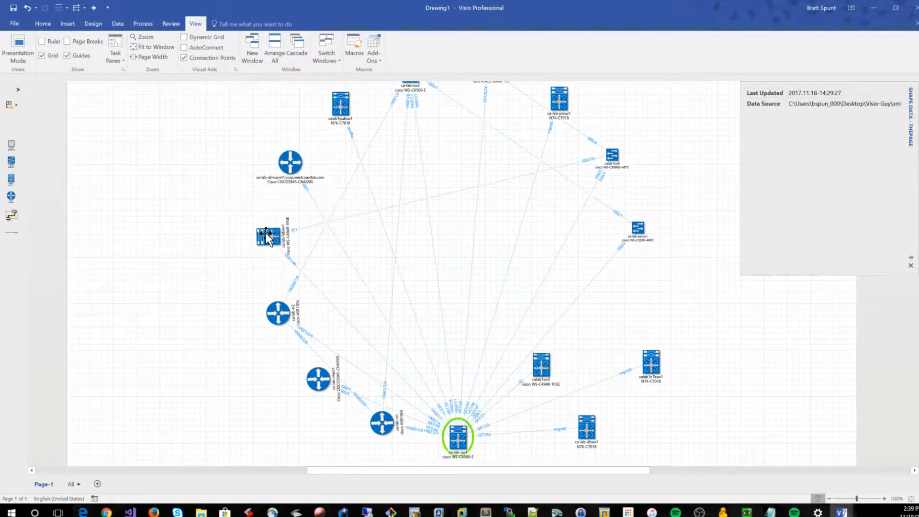
Rotate switch ca-lab-labsw1 and router ca-lab-rt2 on the diagram's left side so both stand upright at 0°
left_click(265, 234)
left_click_drag(240, 236, 268, 208)
left_click(283, 314)
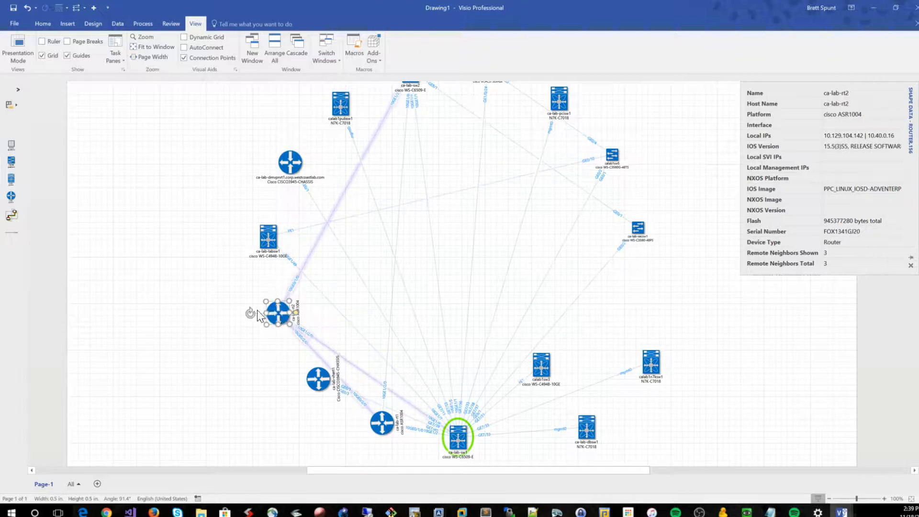
left_click_drag(248, 311, 281, 298)
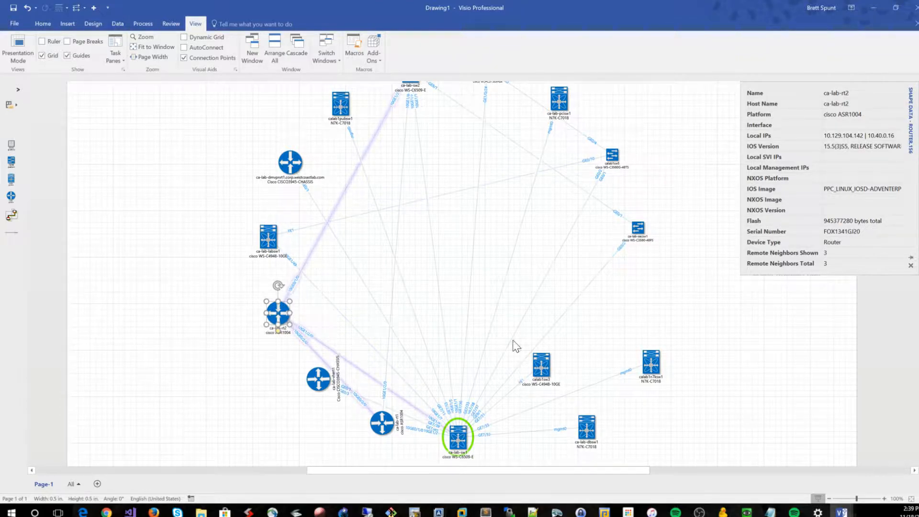
Rotate routers ca-lab-vhert1 and ca-lab-rt1 upright and shift both leftward, farther from the root switch
left_click(328, 383)
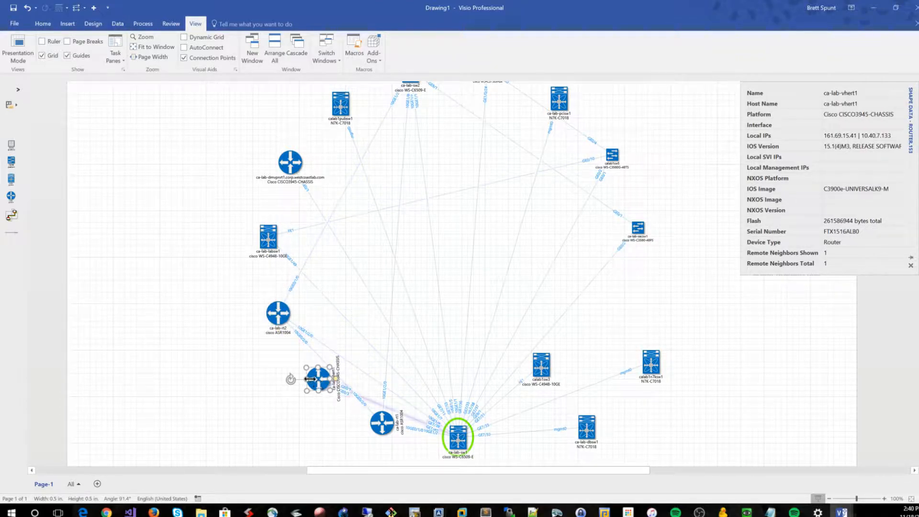
left_click_drag(292, 375, 381, 396)
left_click(385, 424)
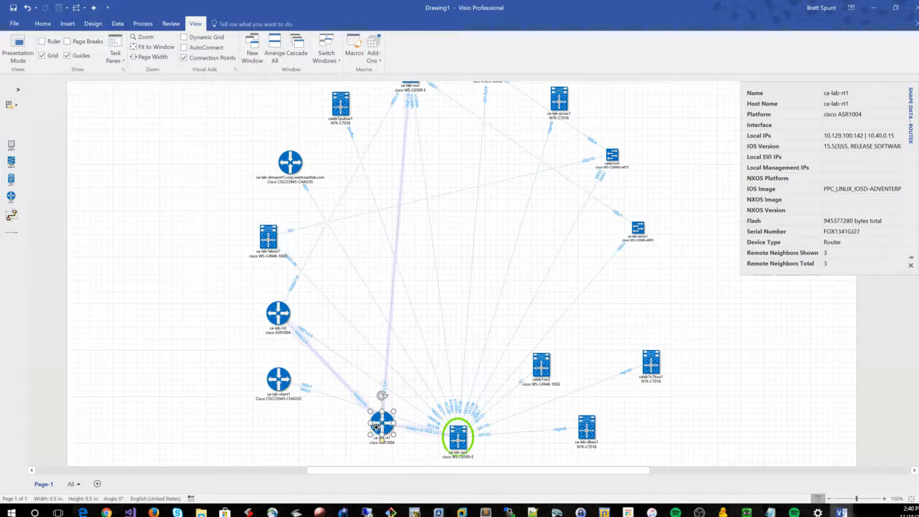
left_click_drag(334, 439, 334, 439)
left_click(26, 8)
key("Escape")
left_click_drag(387, 424, 345, 430)
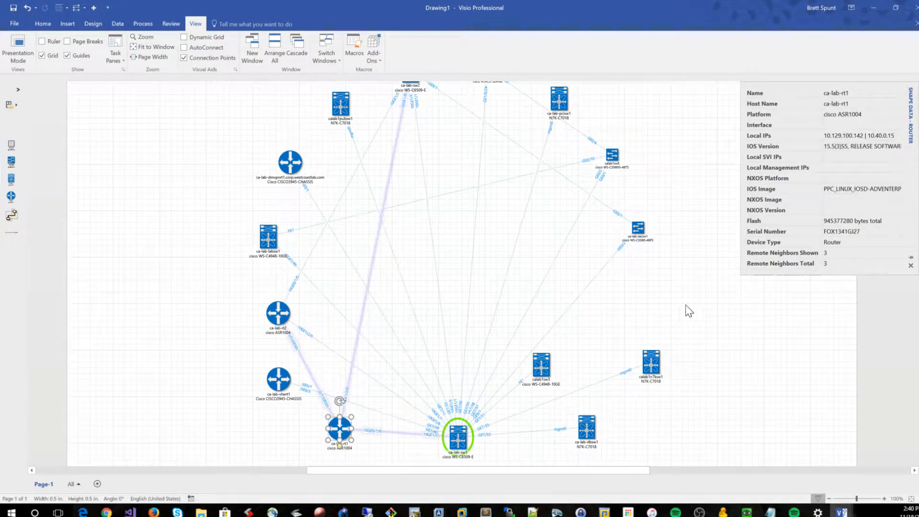
Move switch calab1sw3 up beside calab1n7ksw1 and lower the root switch ca-lab-sw1 toward the page's bottom edge
left_click(727, 269)
scroll(745, 281, "down", 3)
left_click_drag(543, 266, 593, 255)
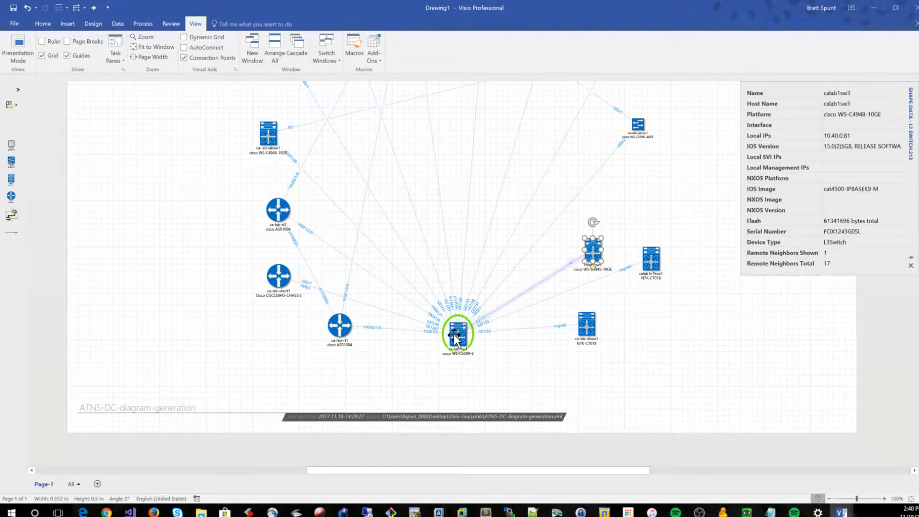
left_click_drag(455, 339, 468, 377)
left_click(681, 323)
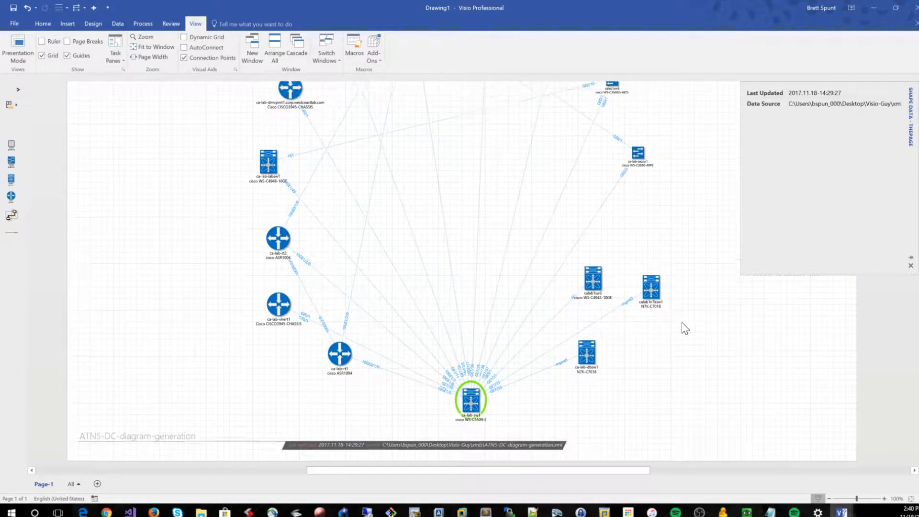
Examine the rearranged device layout and link labels across the page, from the top switches down to the root switch
scroll(682, 322, "down", 2, "ctrl")
scroll(690, 321, "up", 1)
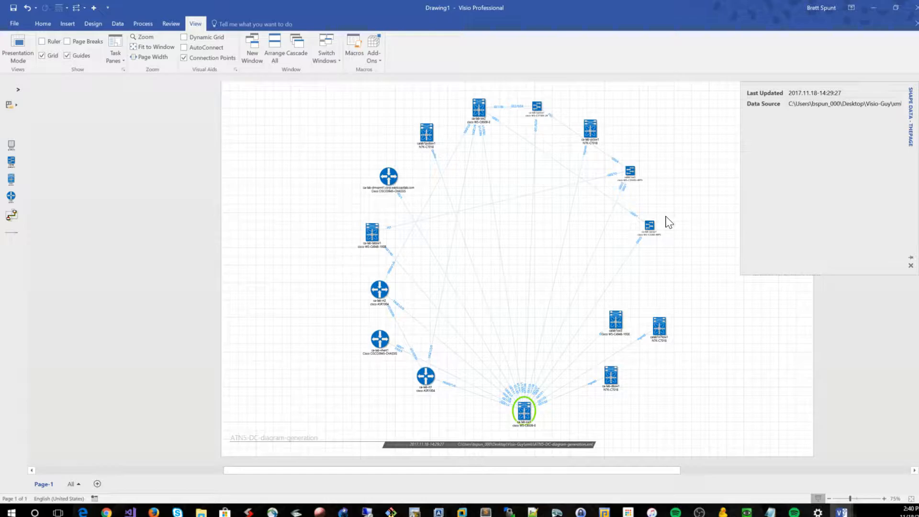
scroll(711, 287, "up", 3, "ctrl")
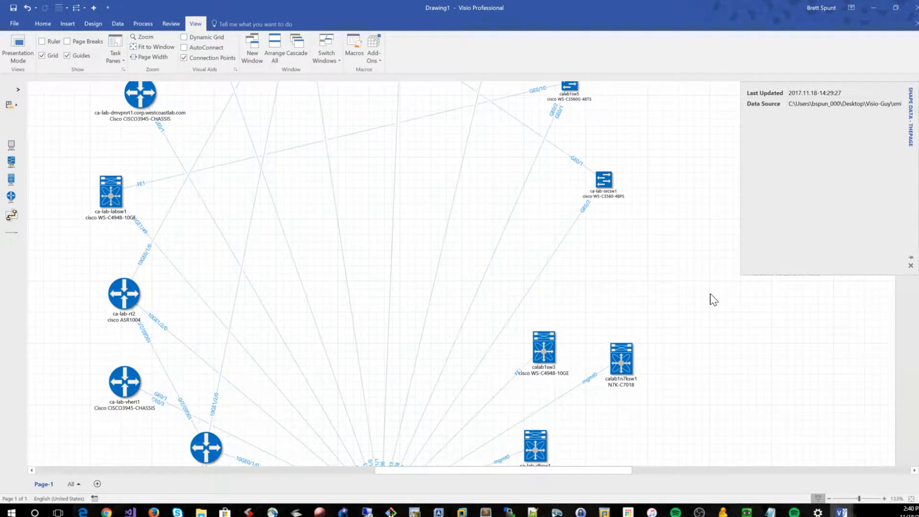
scroll(723, 295, "up", 5)
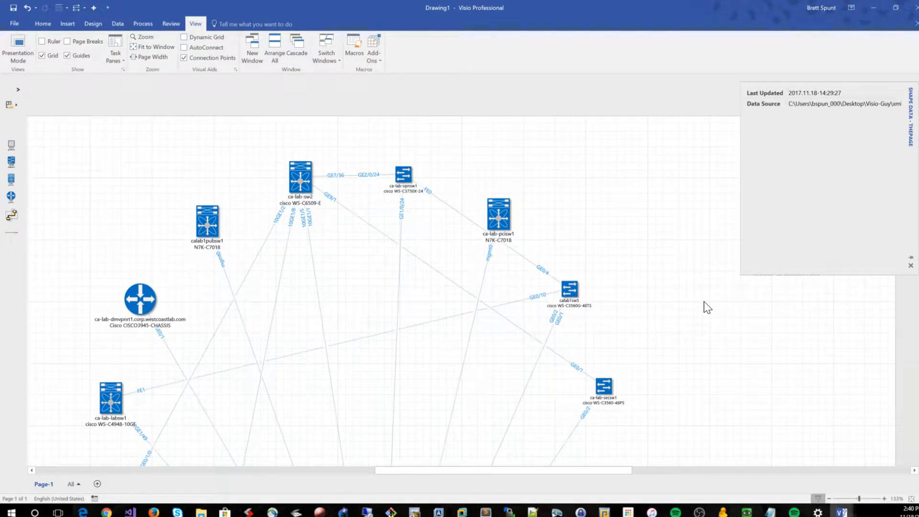
scroll(718, 304, "down", 7)
scroll(737, 304, "down", 2, "ctrl")
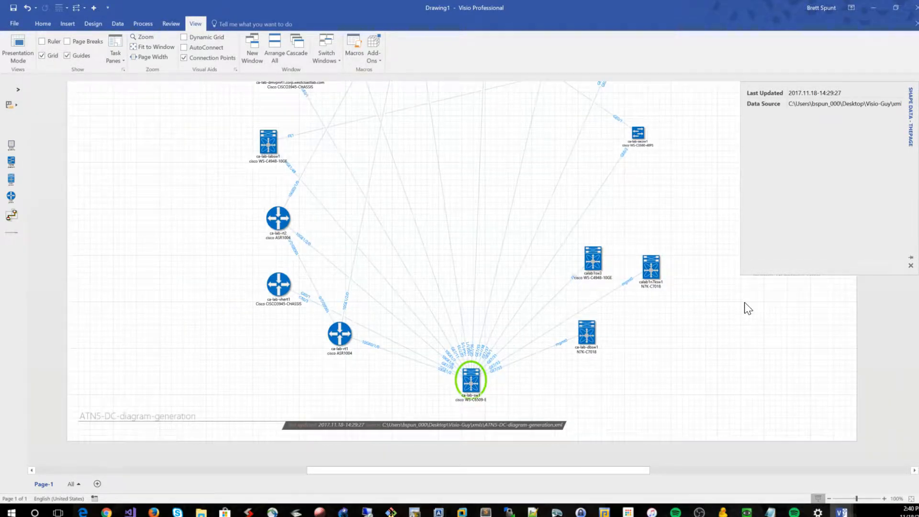
scroll(745, 304, "down", 2, "ctrl")
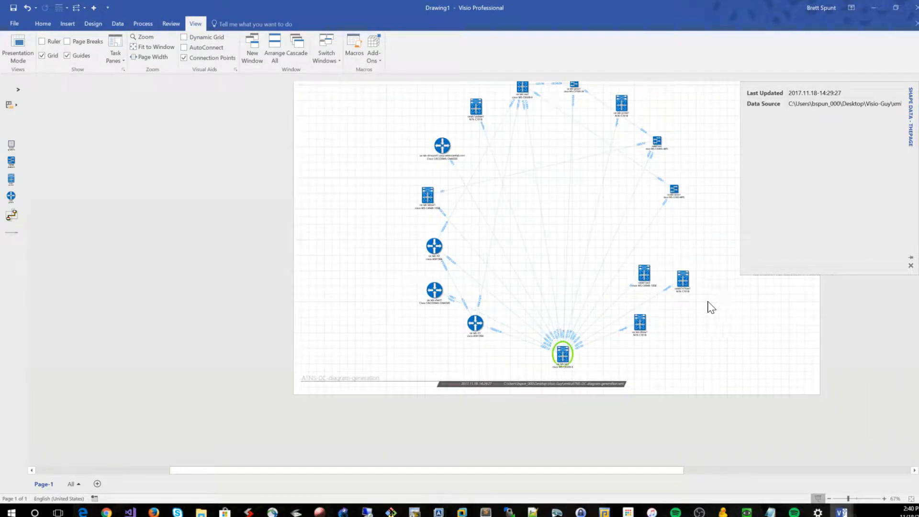
scroll(580, 341, "up", 1, "ctrl")
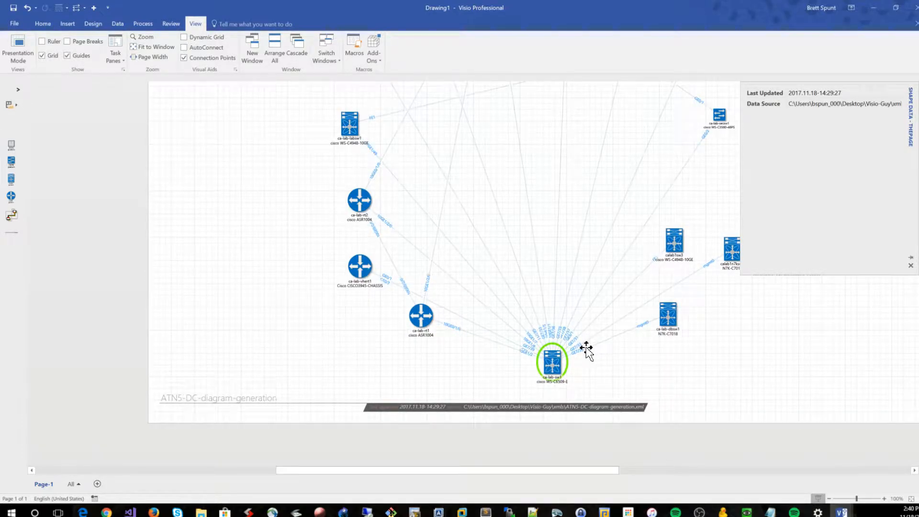
mouse_move(570, 346)
key("alt+Tab")
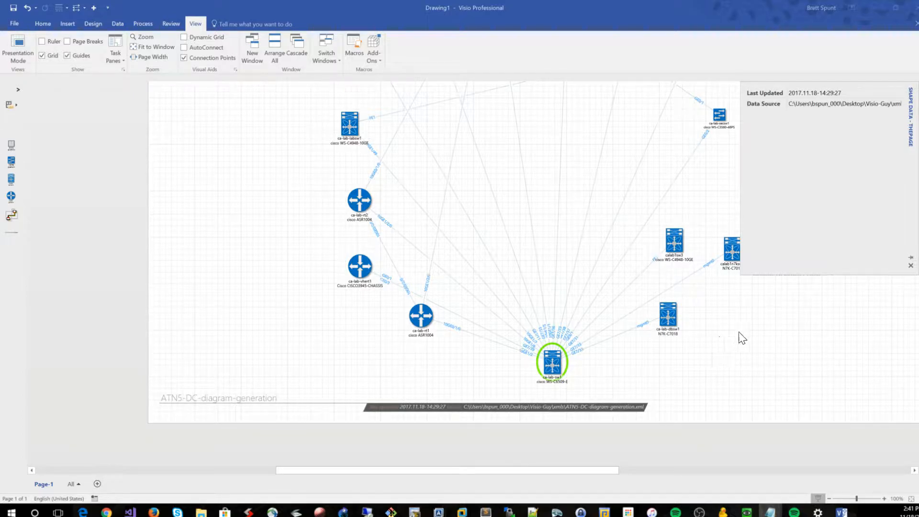
Spread calab1sw3, calab1n7ksw1 and ca-lab-dbsw1 outward on the right, and routers ca-lab-rt1 and ca-lab-vhert1 outward on the left
scroll(747, 339, "right", 1)
scroll(751, 342, "right", 3)
scroll(745, 340, "up", 2)
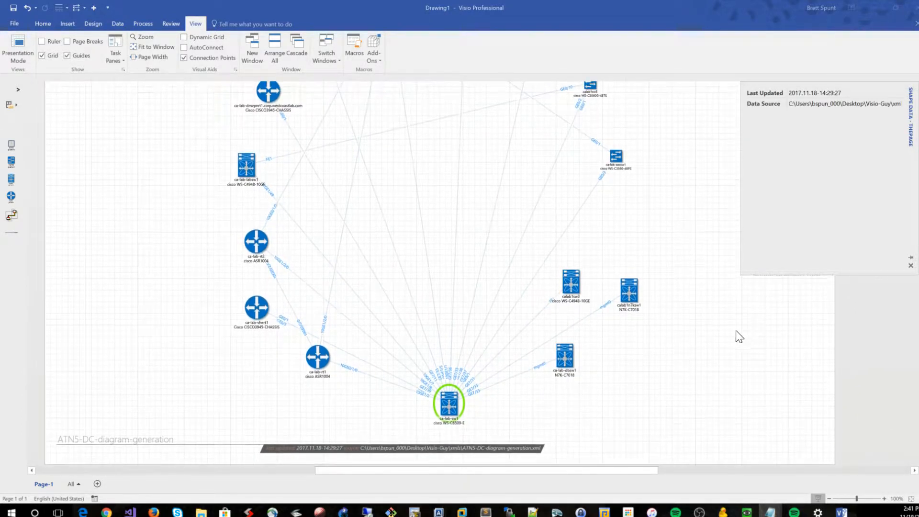
left_click_drag(576, 277, 628, 245)
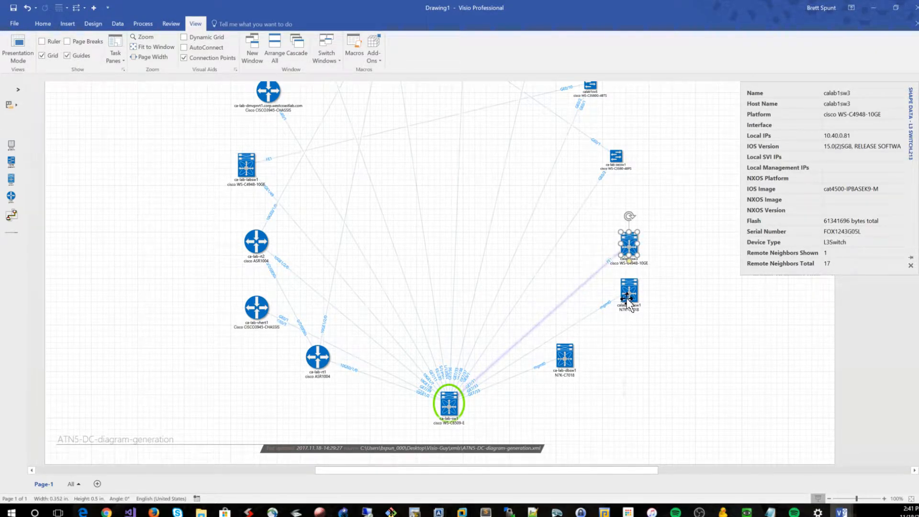
left_click_drag(627, 300, 646, 311)
left_click_drag(570, 347, 594, 378)
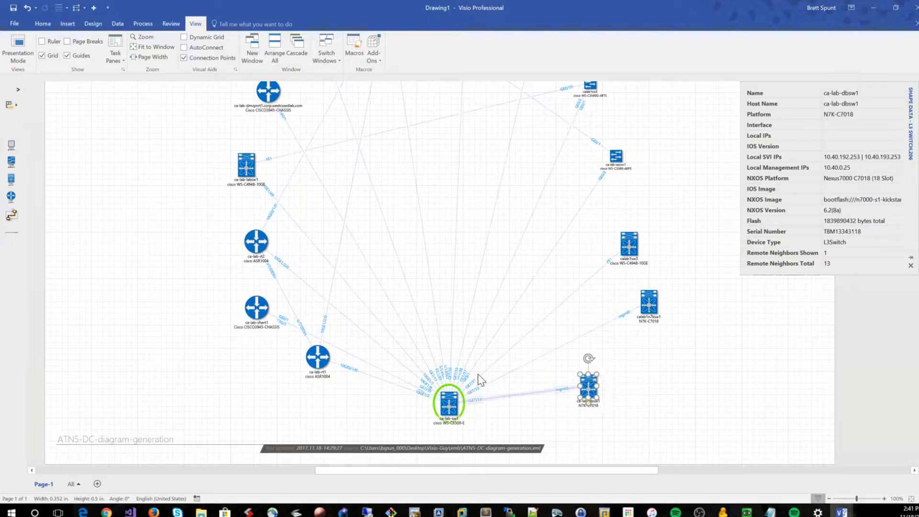
left_click_drag(313, 366, 296, 379)
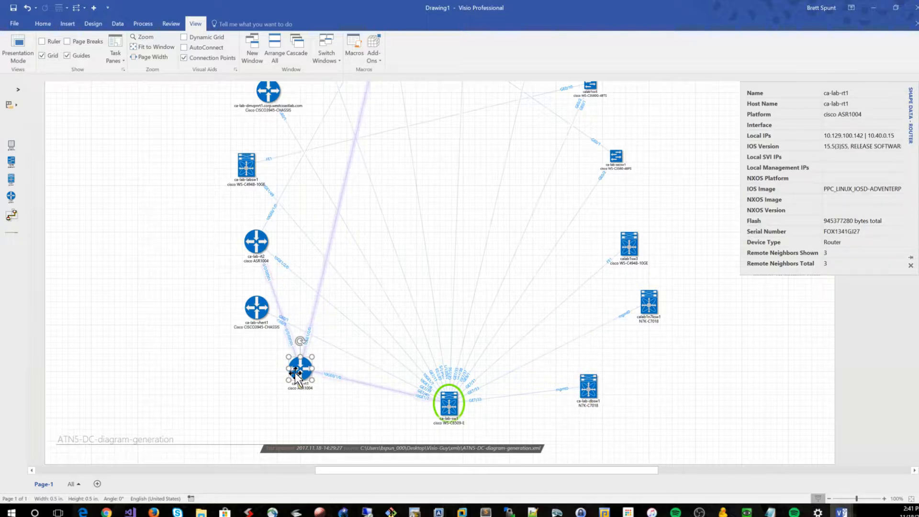
left_click_drag(255, 308, 229, 305)
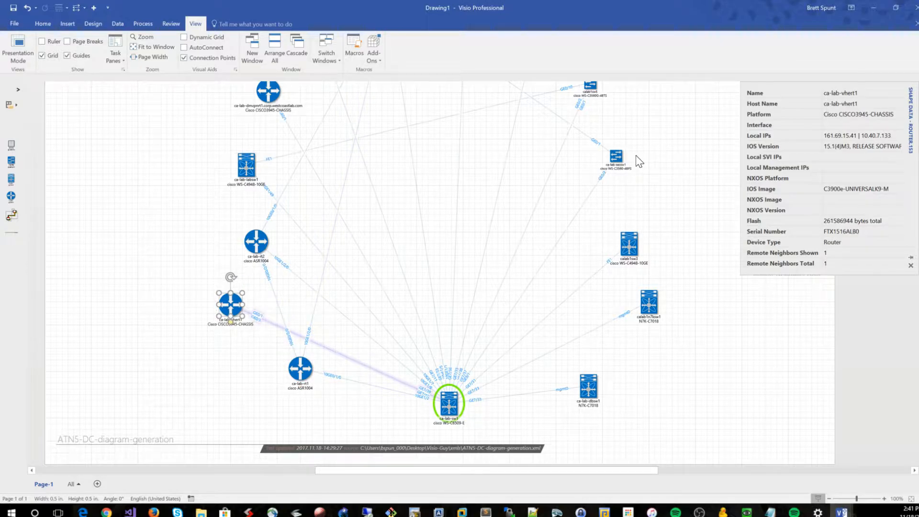
Move switch ca-lab-labsw1 outward to the upper left and switch calab1sw5 outward to the upper right of the diagram
scroll(640, 165, "up", 3)
scroll(642, 165, "up", 2)
scroll(659, 191, "down", 1, "ctrl")
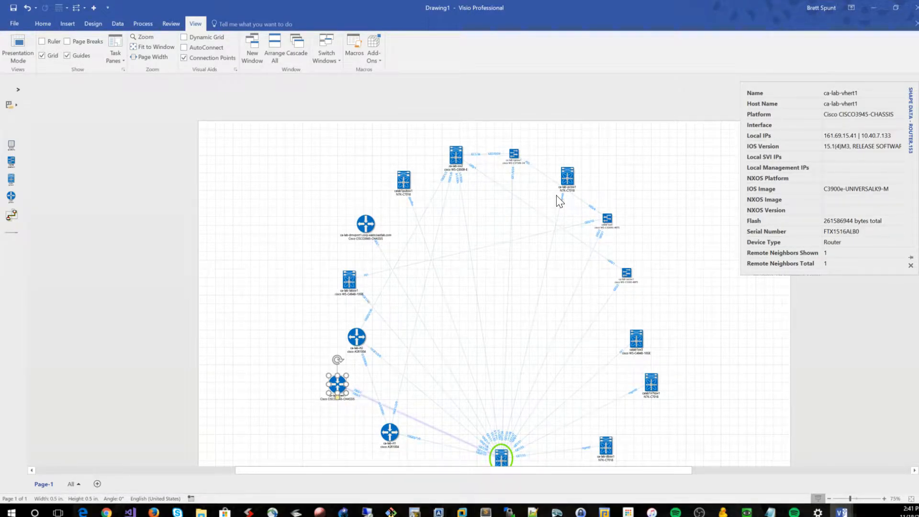
left_click_drag(349, 279, 293, 245)
left_click_drag(608, 217, 630, 183)
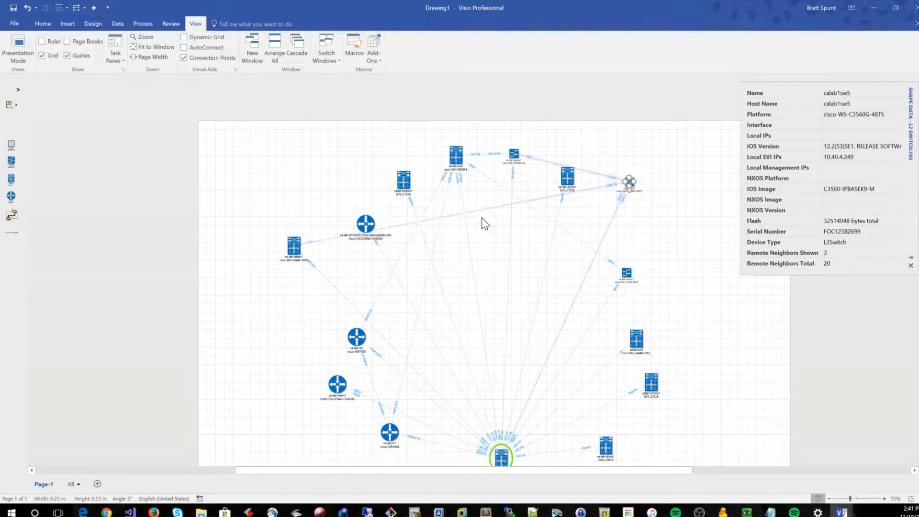
Change the link between calab1sw5 GE0/10 and ca-lab-labsw1 FE1 to a curved connector
scroll(509, 220, "up", 3)
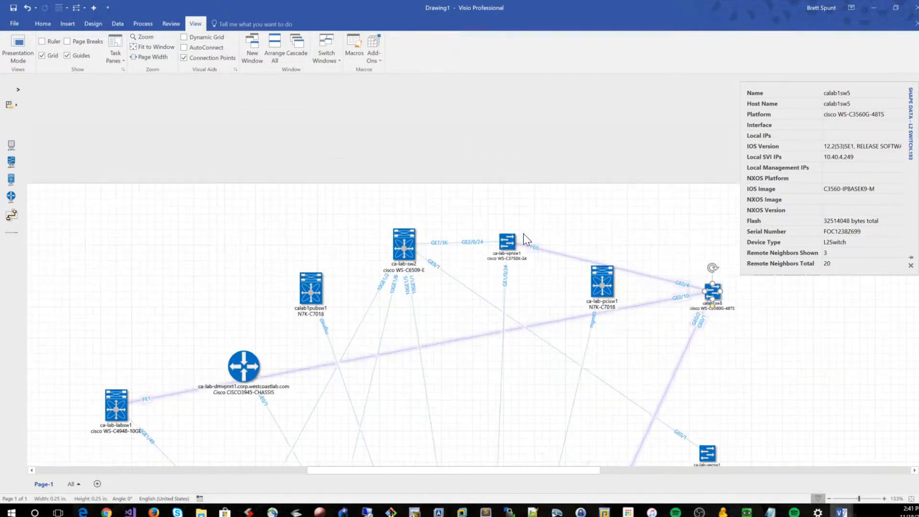
left_click(449, 343)
left_click(445, 343)
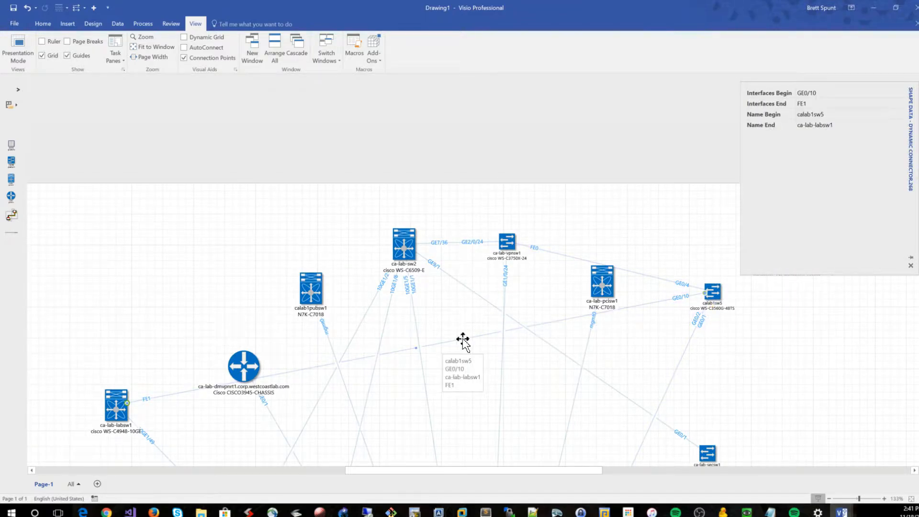
right_click(463, 339)
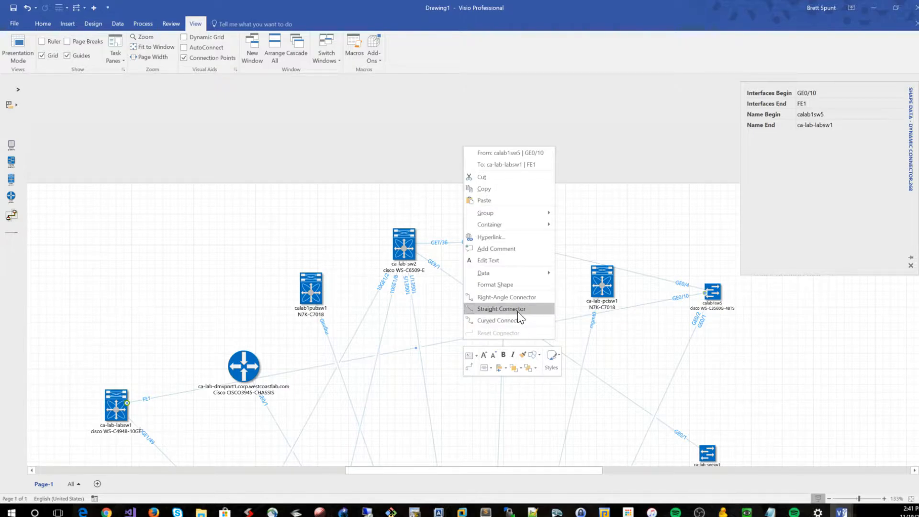
left_click(499, 321)
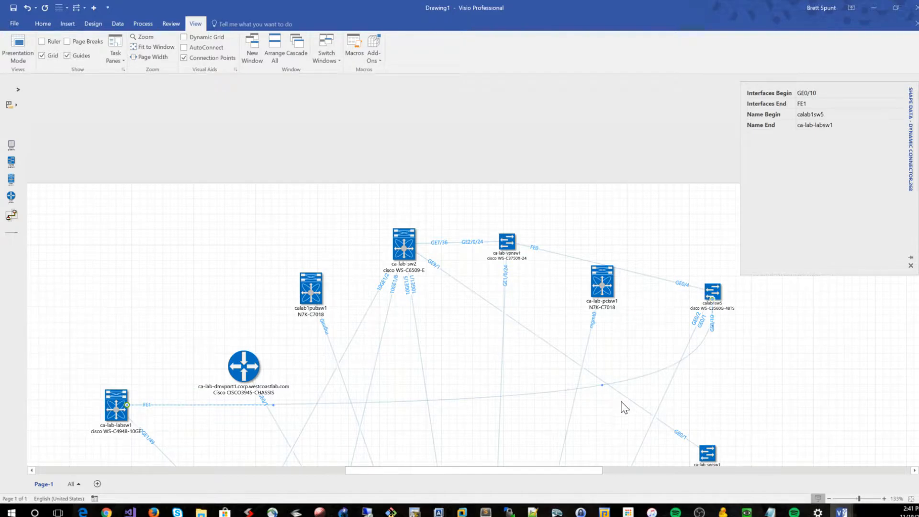
Reshape the curved link between ca-lab-labsw1 and calab1sw5 into a smooth arc passing above all the top devices
left_click_drag(602, 386, 335, 195)
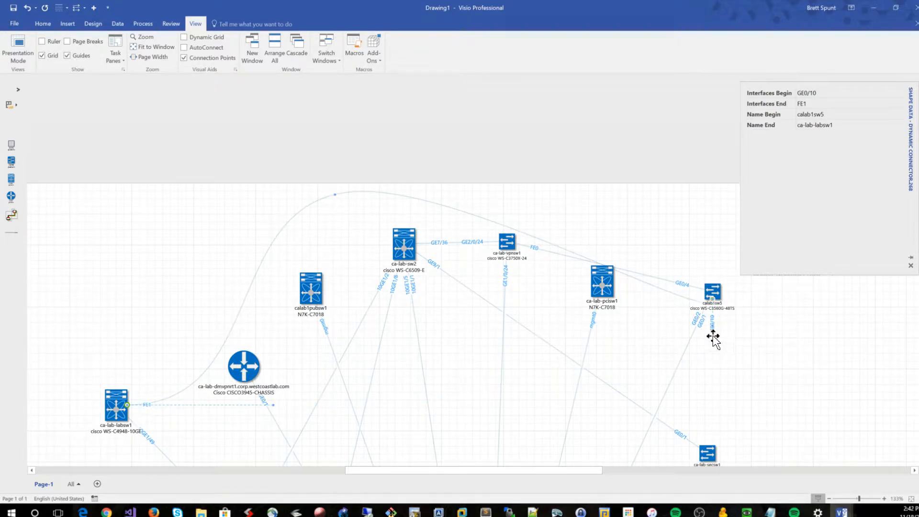
left_click_drag(712, 332, 658, 252)
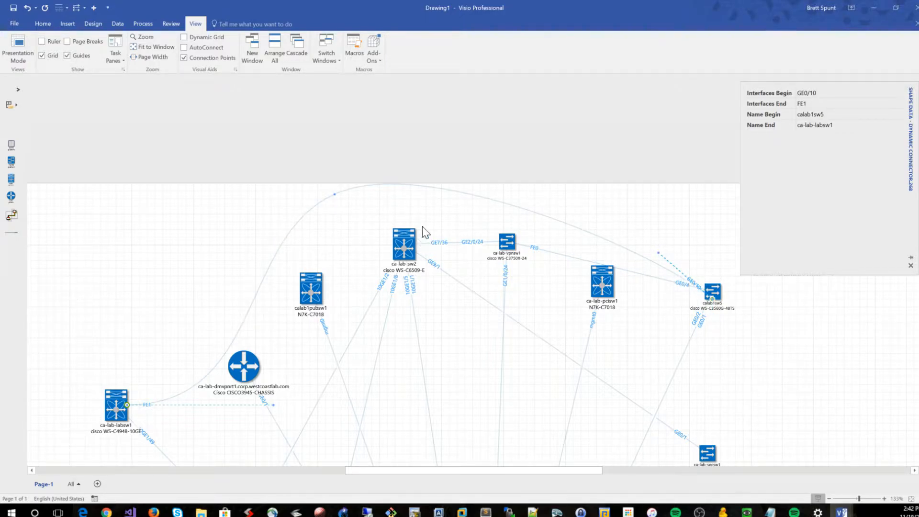
left_click_drag(332, 193, 451, 172)
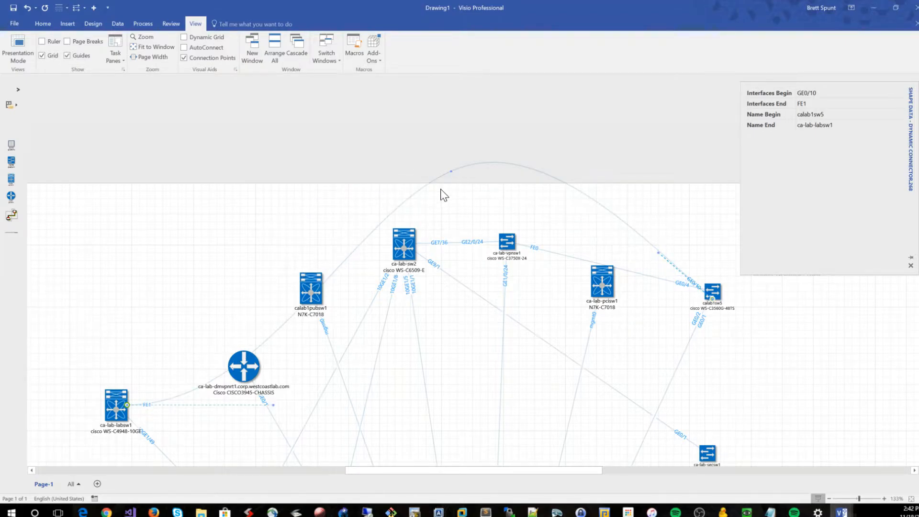
left_click_drag(274, 404, 215, 282)
left_click(163, 250)
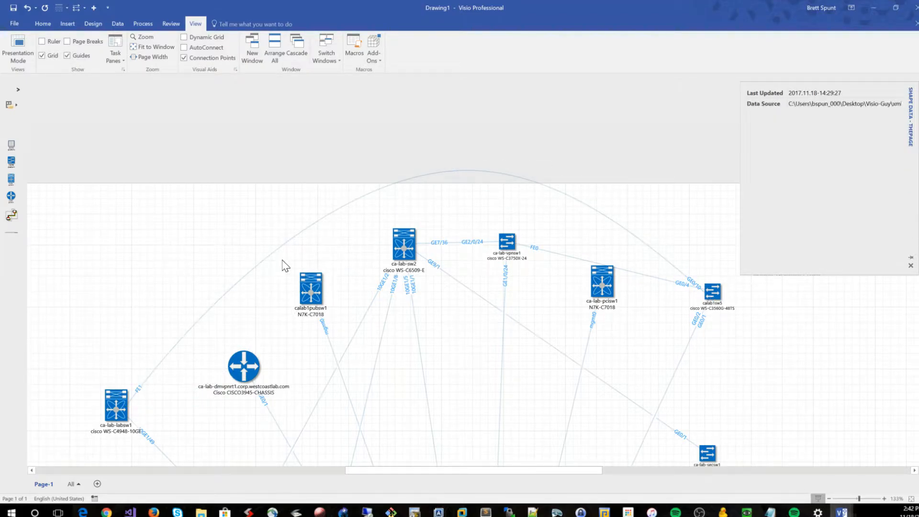
Lower the peak of the arc linking ca-lab-labsw1 and calab1sw5 so it fits within the page, and check the layout
scroll(694, 261, "down", 2)
scroll(692, 259, "down", 3, "ctrl")
scroll(693, 276, "down", 3)
scroll(693, 276, "up", 3)
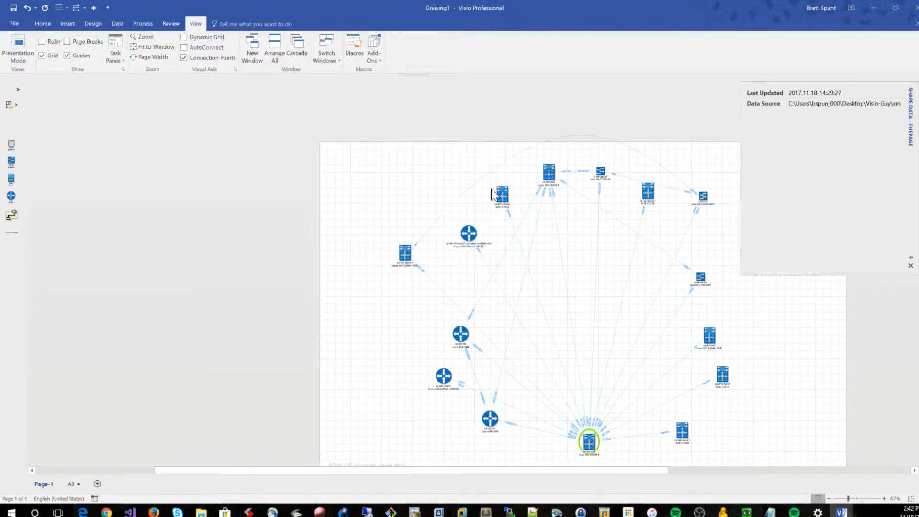
scroll(595, 144, "up", 2, "ctrl")
left_click(589, 130)
left_click_drag(568, 132, 568, 146)
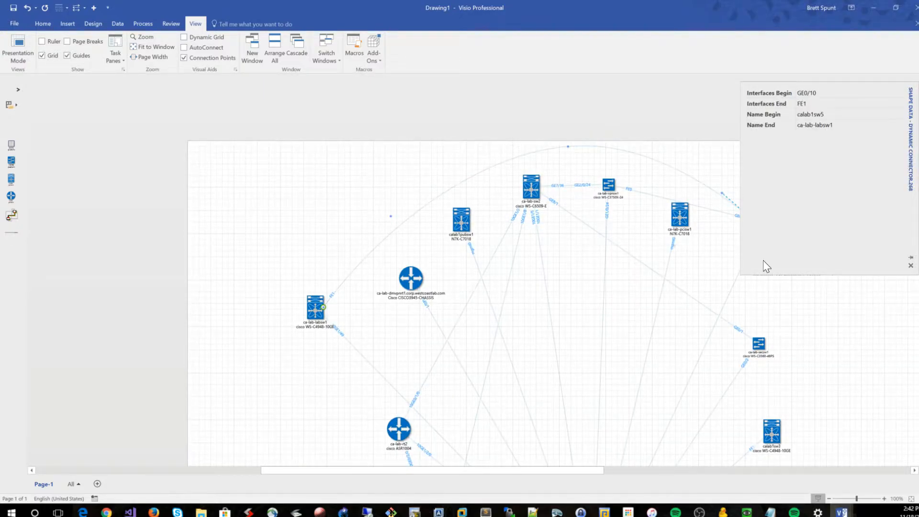
left_click(816, 305)
scroll(820, 301, "down", 2, "ctrl")
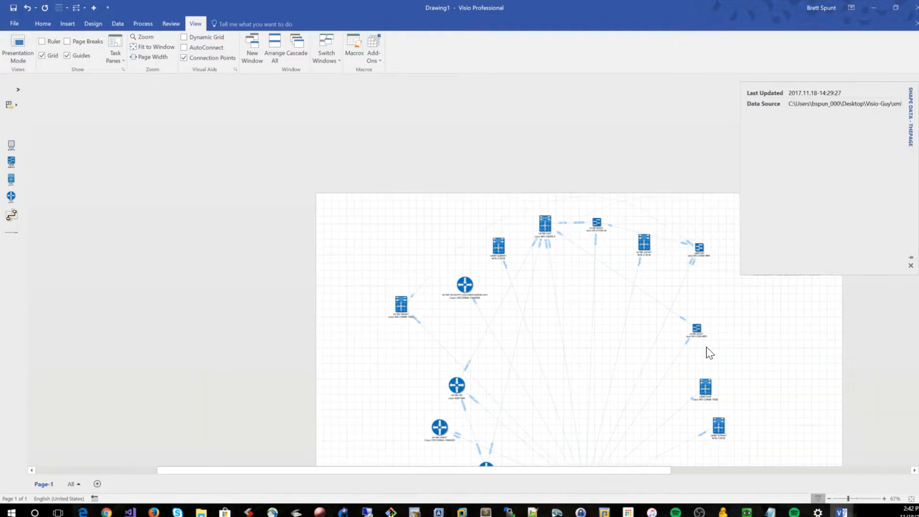
scroll(649, 338, "up", 2, "ctrl")
scroll(649, 319, "up", 1)
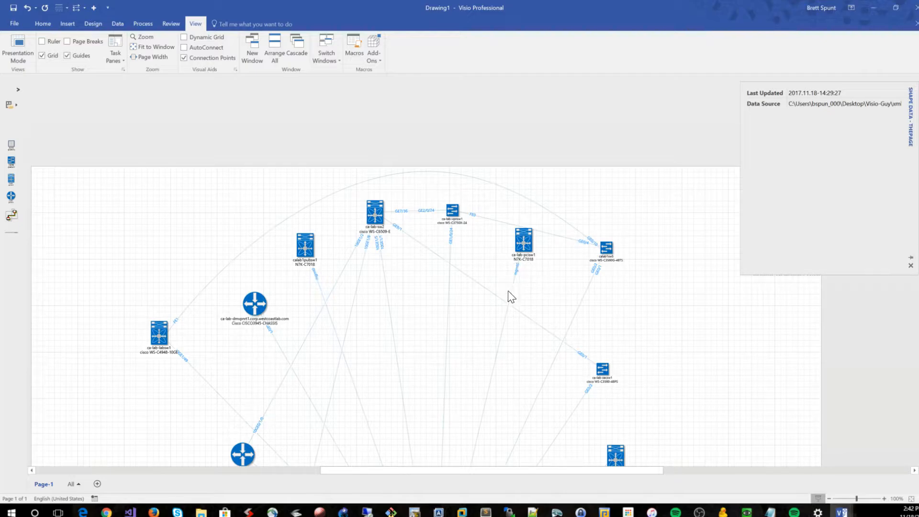
Change the link between ca-lab-sw2 GE9/1 and ca-lab-secsw1 GE0/1 to a right-angle connector
left_click(492, 293)
scroll(531, 287, "down", 1)
right_click(494, 273)
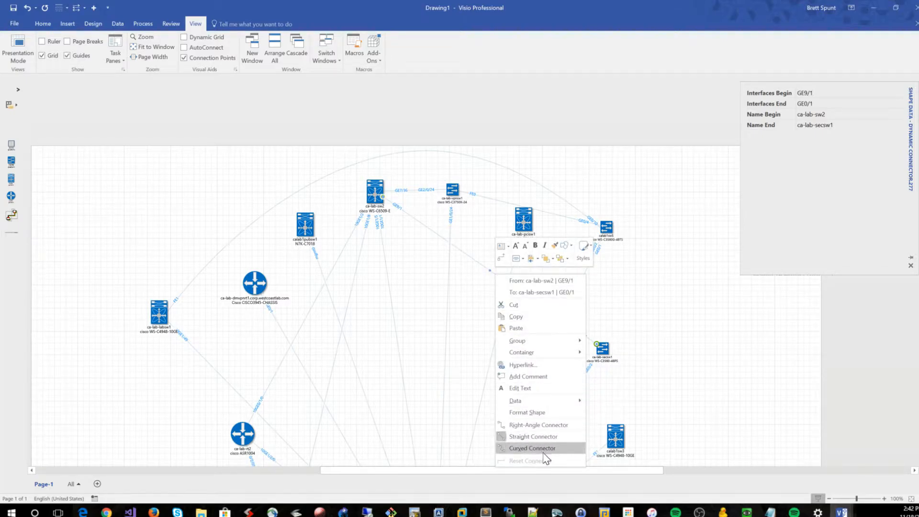
left_click(546, 426)
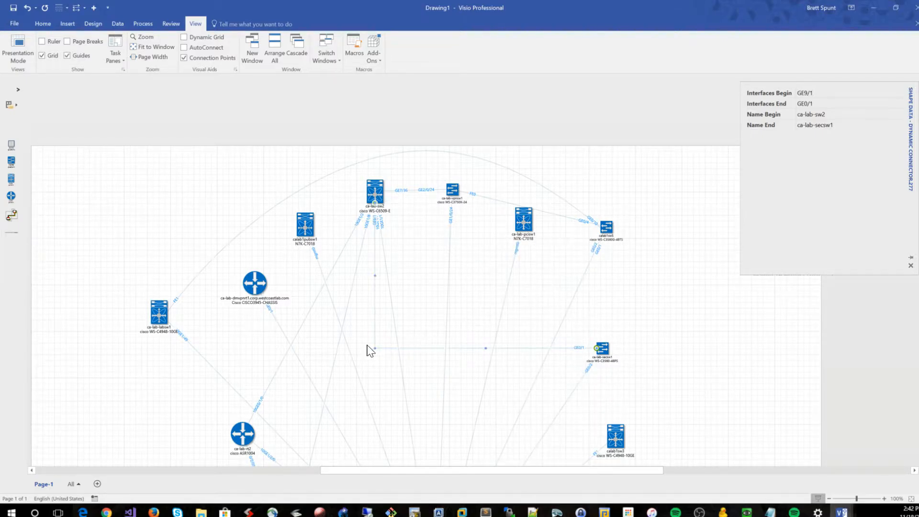
left_click(767, 315)
scroll(634, 347, "up", 1, "ctrl")
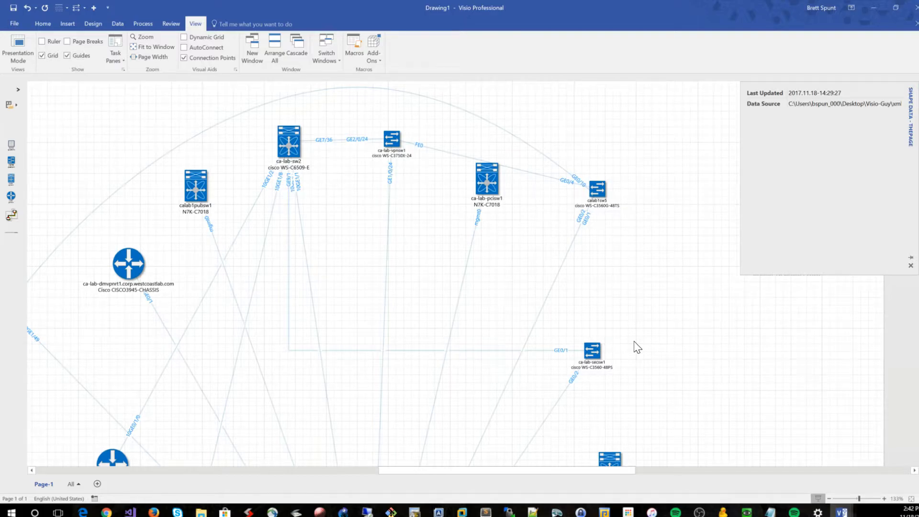
left_click(306, 264)
left_click_drag(291, 157, 303, 143)
left_click(327, 201)
Move switch calab1sw5 up so it sits about level with ca-lab-vpnsw1 and ca-lab-sw2
scroll(340, 242, "up", 1)
scroll(367, 280, "up", 1)
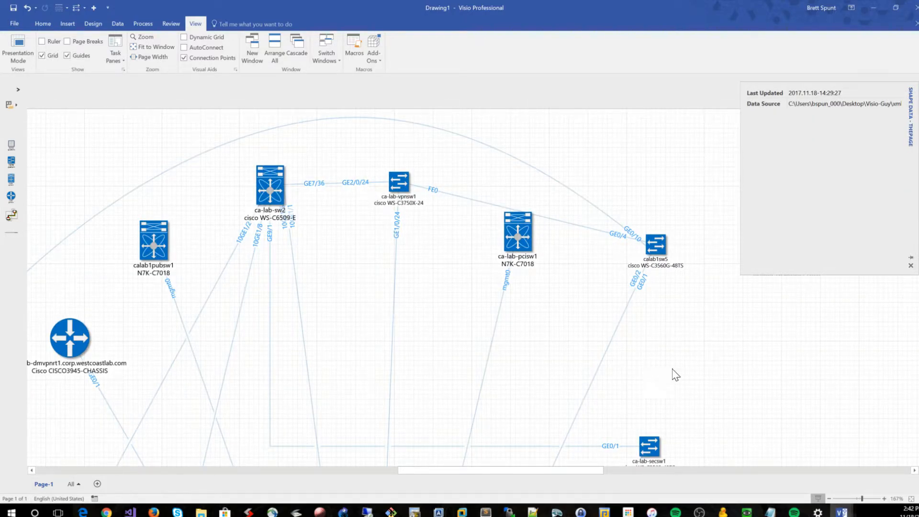
left_click_drag(655, 251, 663, 196)
left_click(682, 313)
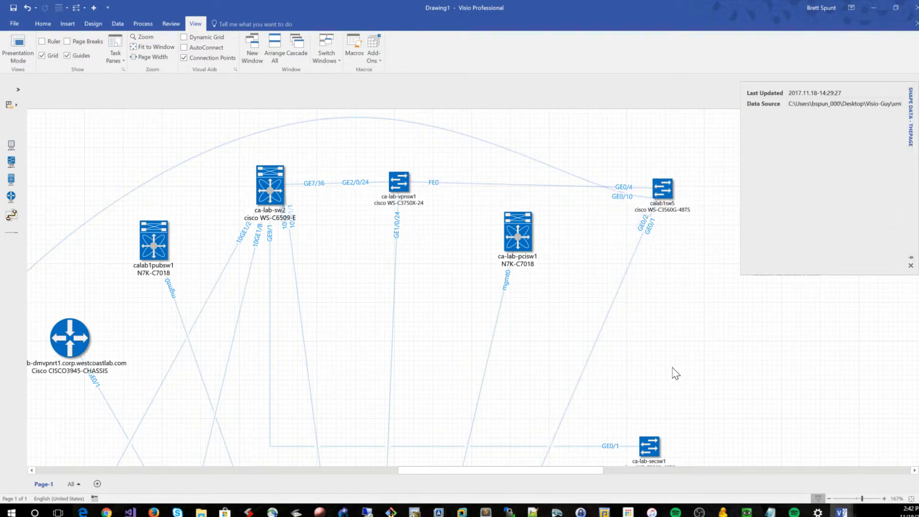
Examine the device arrangement and link routing across the upper and middle parts of the diagram
scroll(682, 369, "down", 3)
scroll(686, 375, "down", 1)
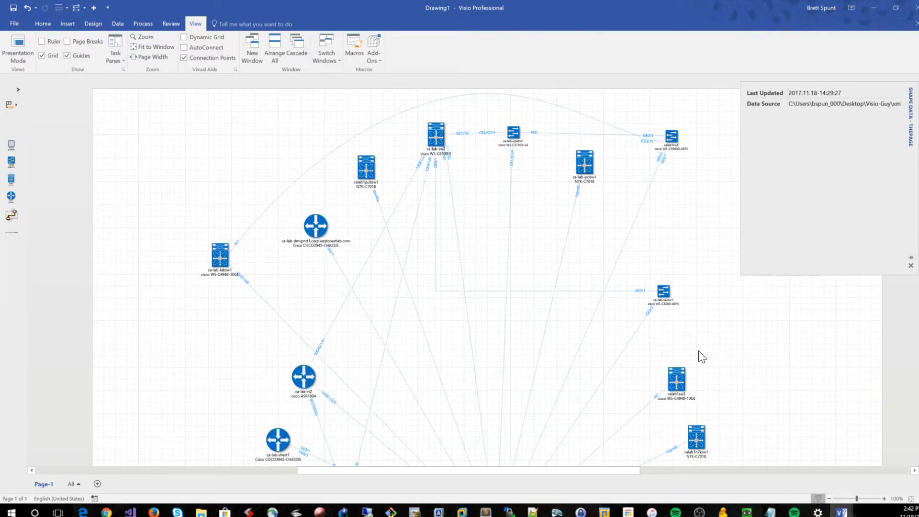
scroll(701, 357, "up", 1)
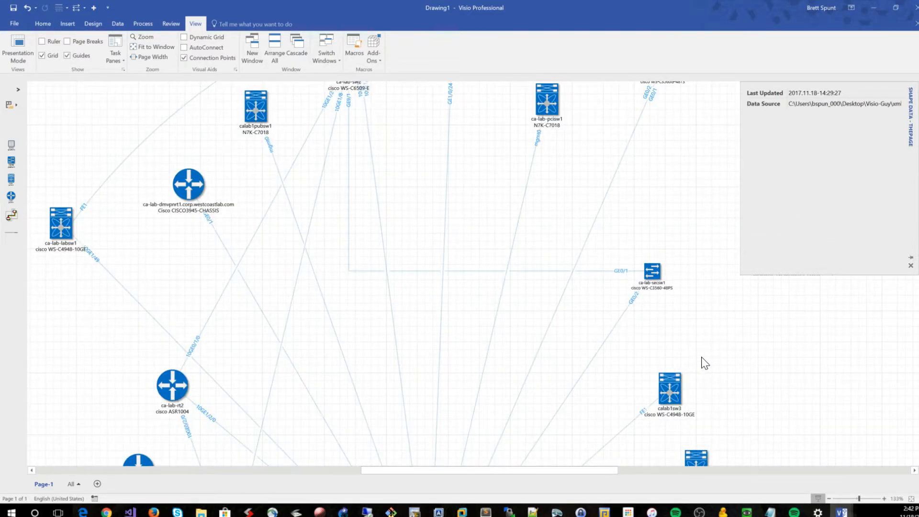
scroll(706, 364, "up", 4)
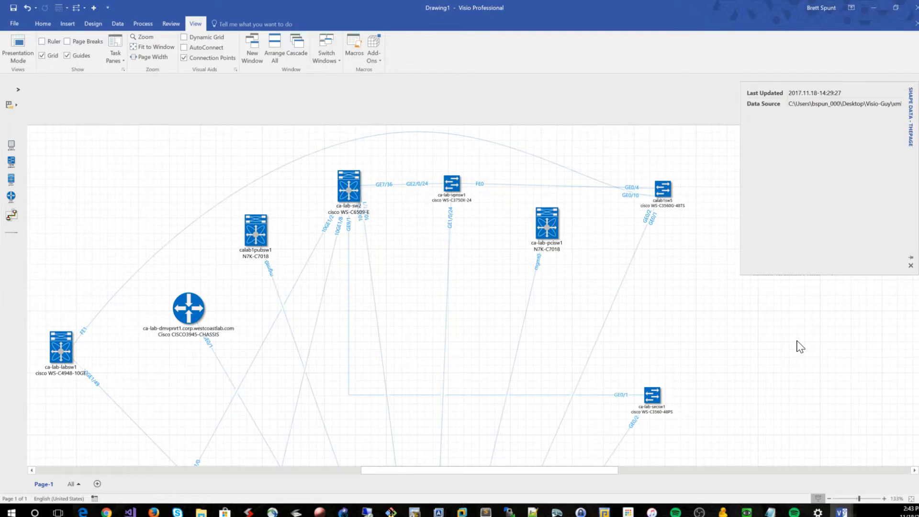
scroll(705, 305, "down", 2)
scroll(705, 304, "down", 1)
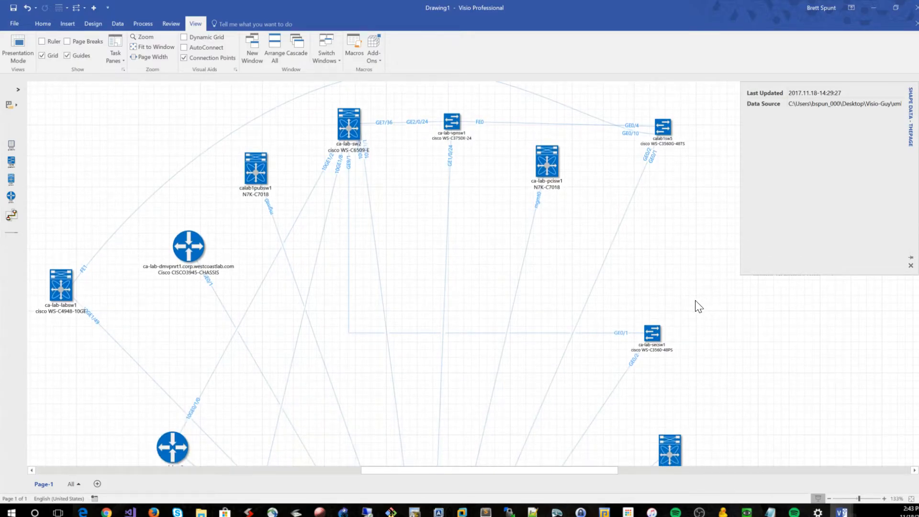
scroll(695, 307, "down", 2)
scroll(702, 308, "down", 3)
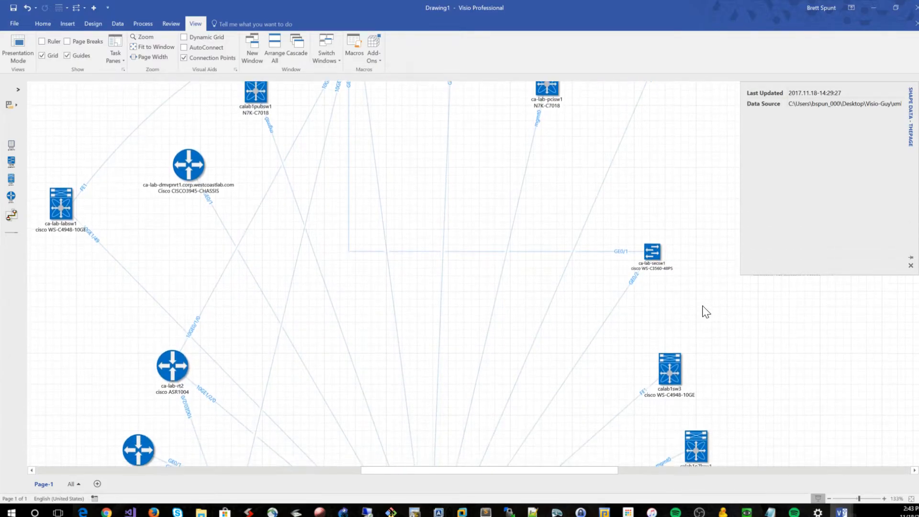
Move router ca-lab-rt1 slightly down and to the right, toward ca-lab-sw1
scroll(708, 327, "down", 6)
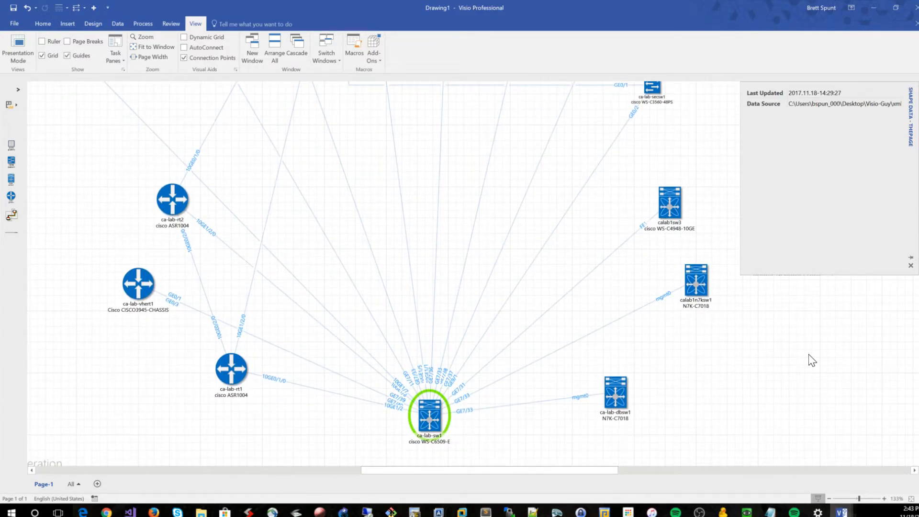
left_click_drag(231, 368, 239, 381)
left_click(286, 446)
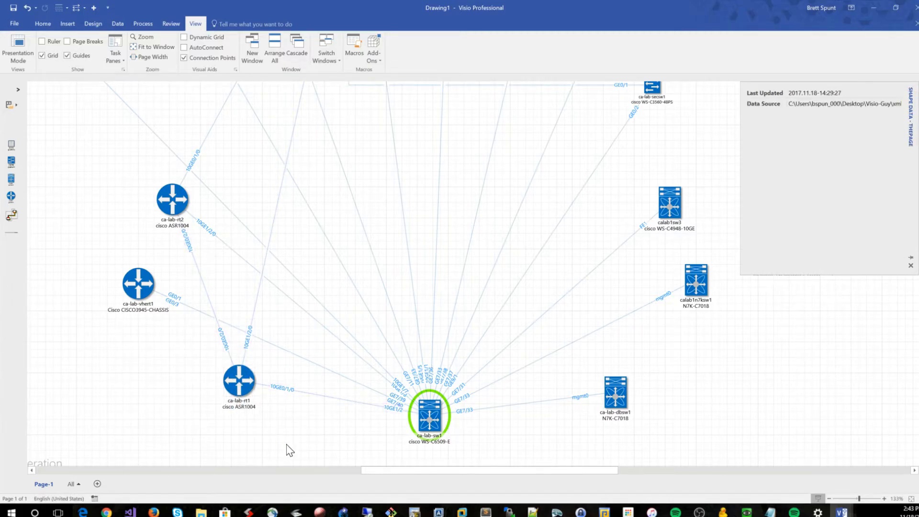
scroll(289, 449, "up", 3)
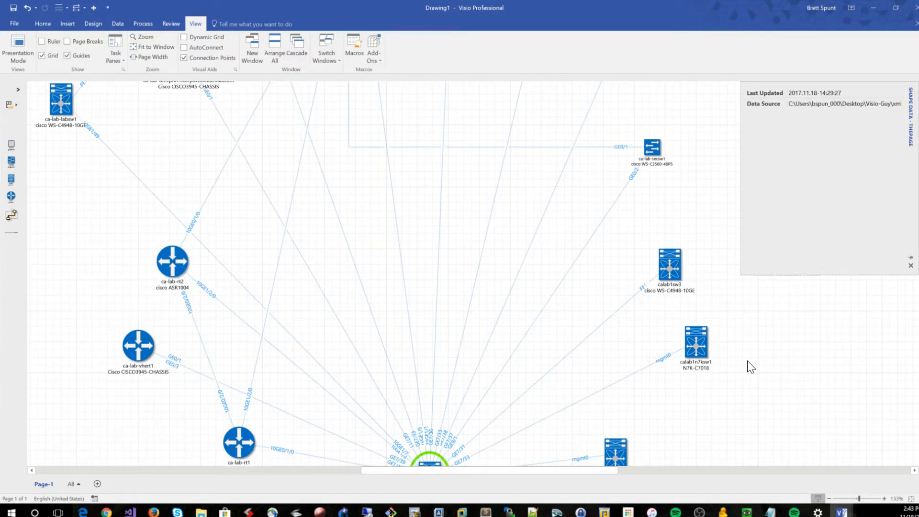
scroll(785, 349, "down", 3)
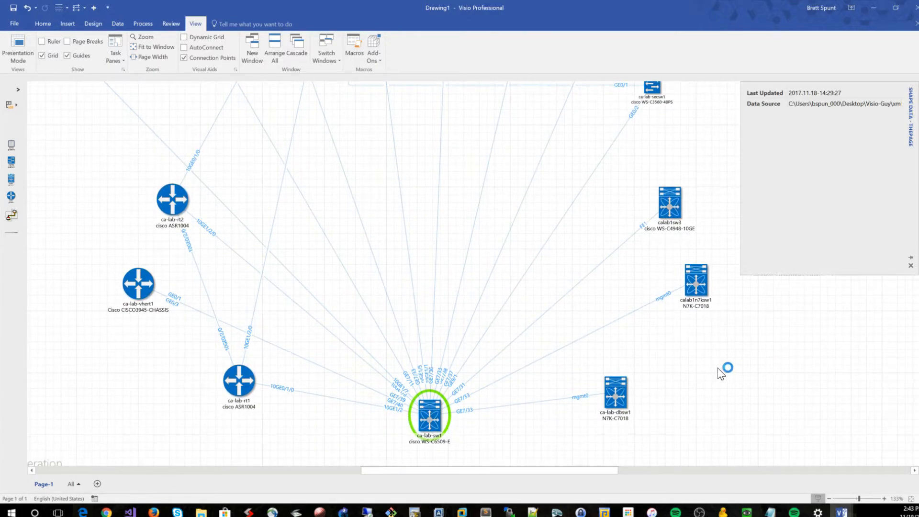
Move switch ca-lab-dbsw1 farther right from ca-lab-sw1 and down to the same level, and check the layout
scroll(721, 374, "down", 1)
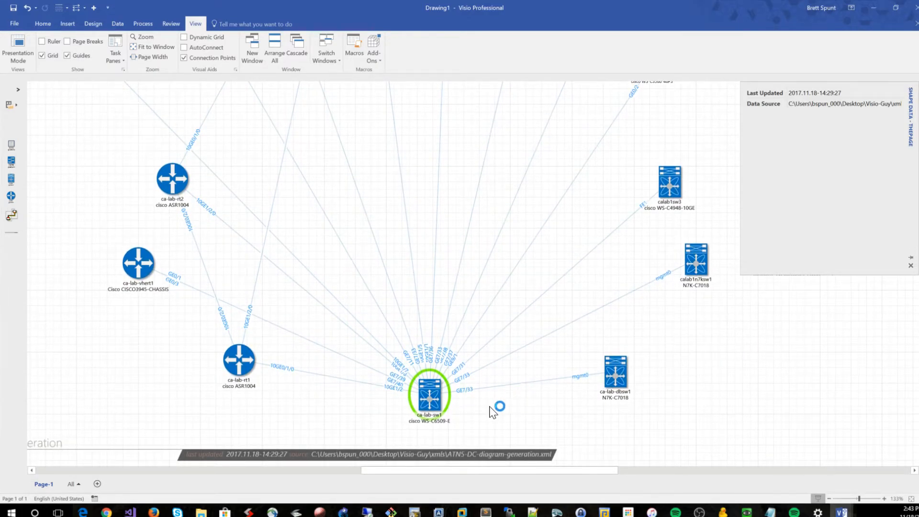
left_click_drag(614, 375, 659, 389)
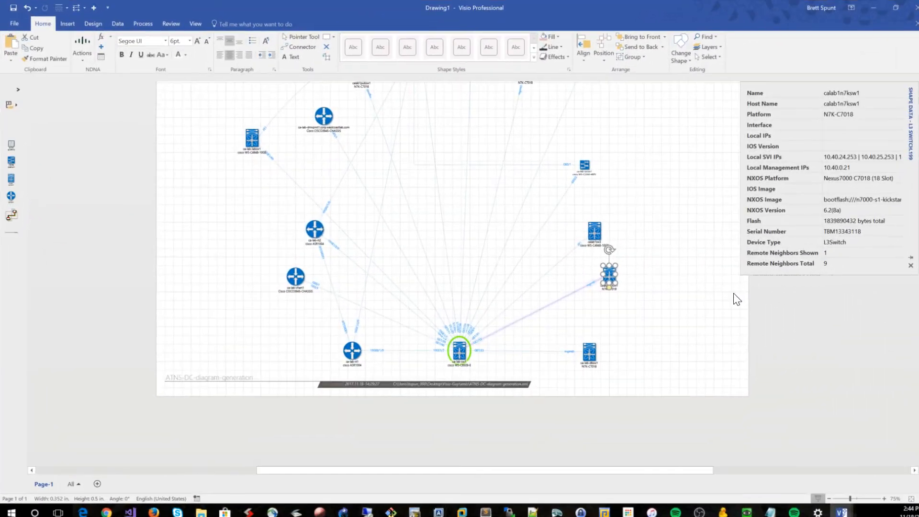
scroll(711, 279, "up", 1)
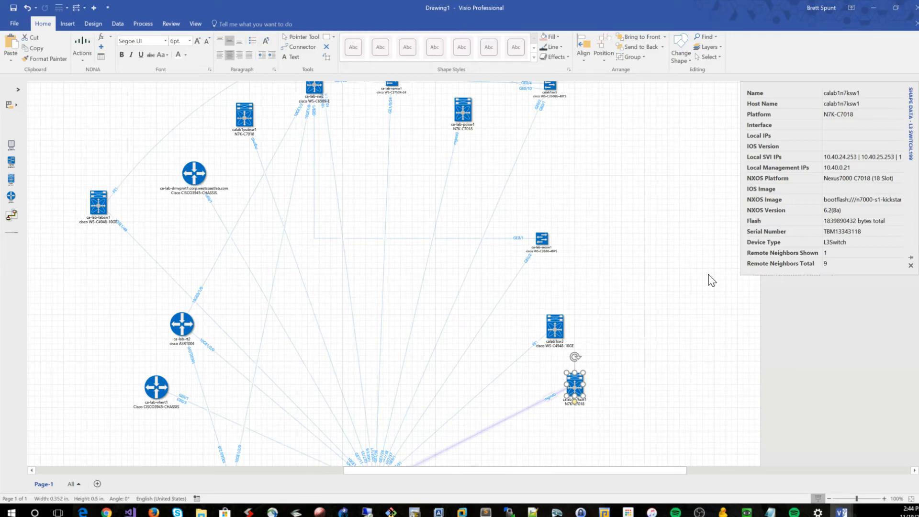
scroll(712, 280, "down", 3)
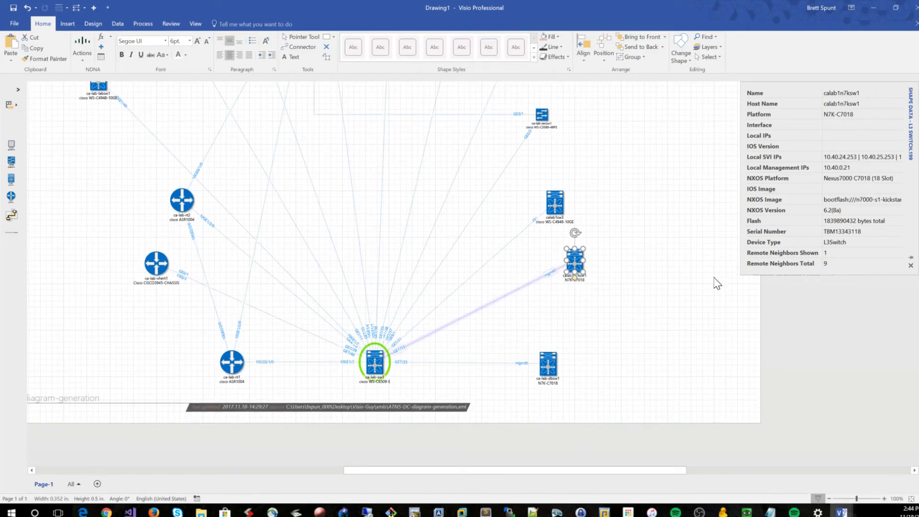